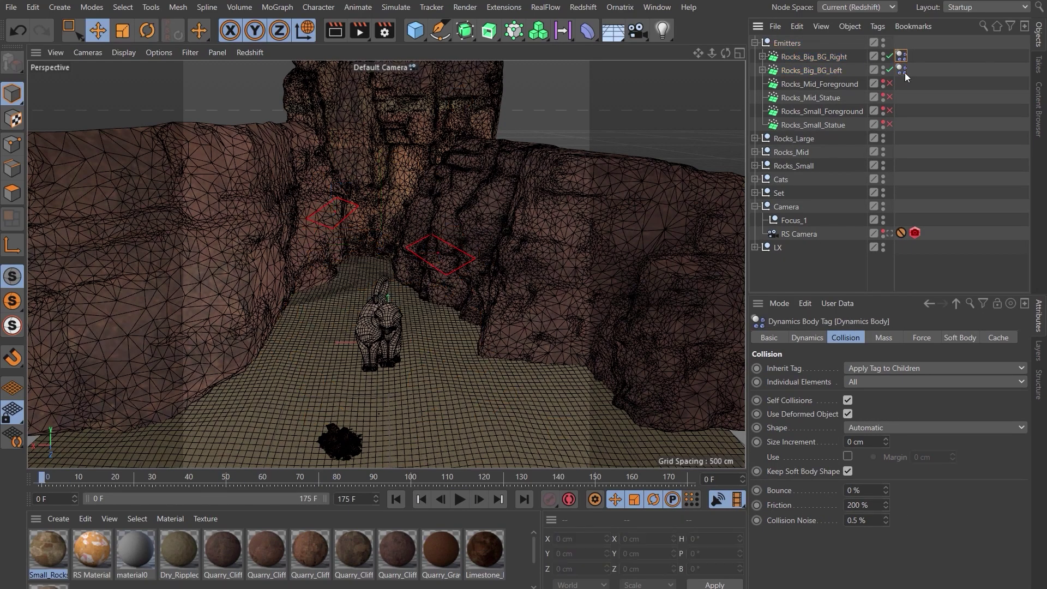
{"action": "left_click", "coordinate": [998, 338]}
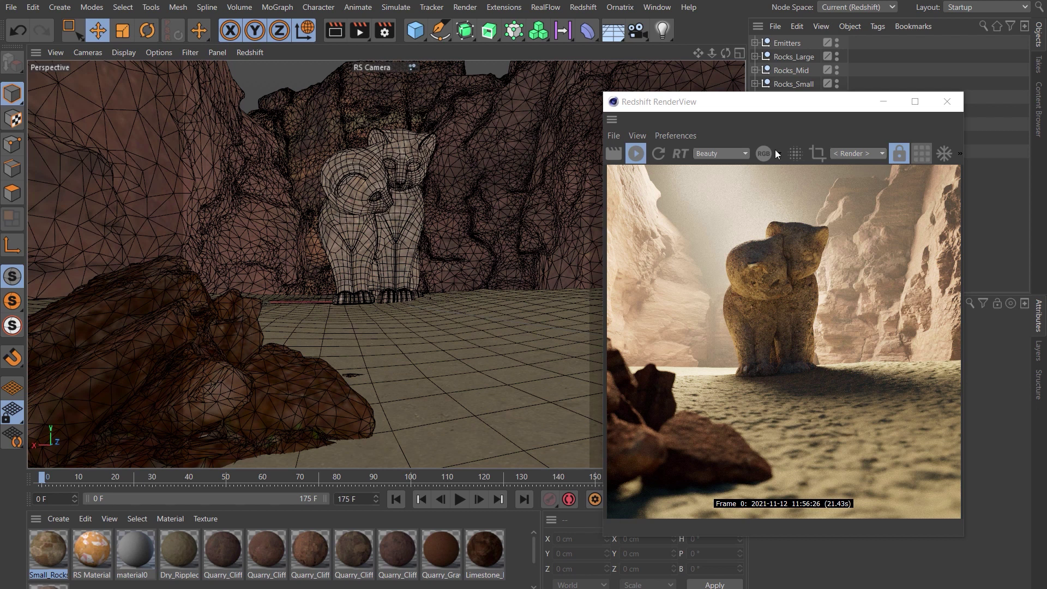
- Examine the first rock model in the Rocks_Large group up close and its surroundings from outside the RS Camera view
{"action": "left_click", "coordinate": [883, 102]}
{"action": "left_click", "coordinate": [794, 57]}
{"action": "left_click", "coordinate": [754, 57]}
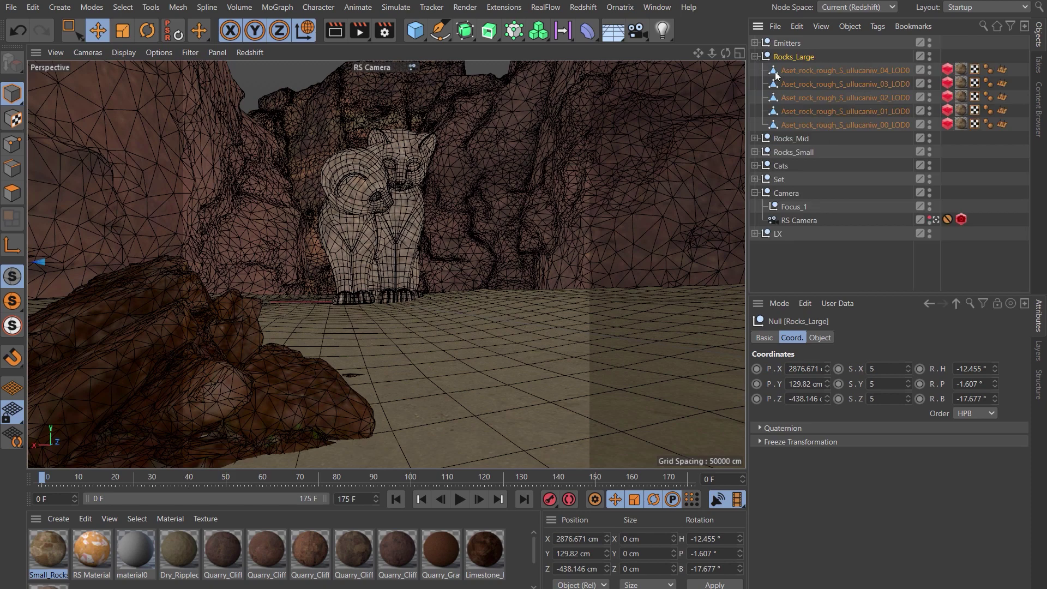
{"action": "left_click", "coordinate": [791, 71]}
{"action": "left_click", "coordinate": [936, 220]}
{"action": "left_click_drag", "start_coordinate": [414, 333], "coordinate": [437, 406], "text": "alt"}
{"action": "key", "text": "o"}
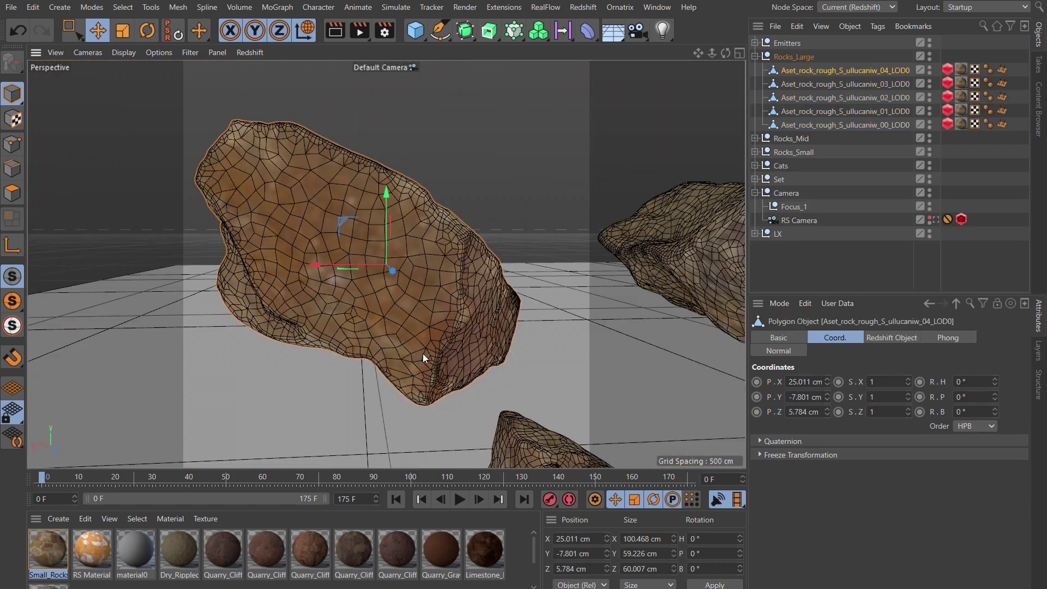
{"action": "right_click_drag", "start_coordinate": [429, 343], "coordinate": [510, 370], "text": "alt"}
{"action": "middle_click_drag", "start_coordinate": [510, 370], "coordinate": [466, 316], "text": "alt"}
{"action": "right_click_drag", "start_coordinate": [405, 357], "coordinate": [401, 316], "text": "alt"}
{"action": "scroll", "coordinate": [400, 316], "scroll_direction": "up", "scroll_amount": 8}
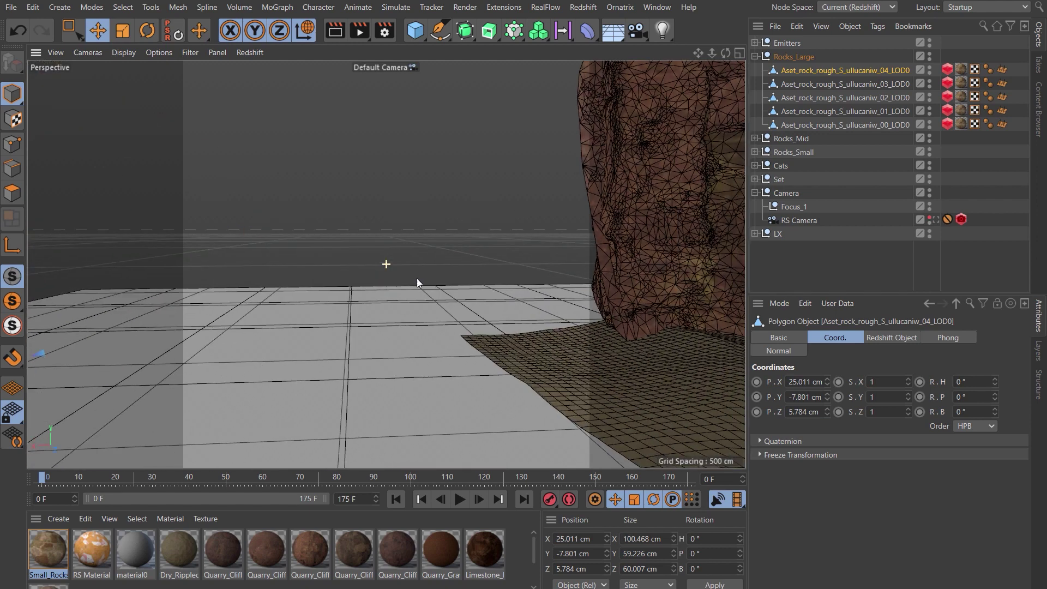
{"action": "left_click_drag", "start_coordinate": [411, 273], "coordinate": [452, 279], "text": "alt"}
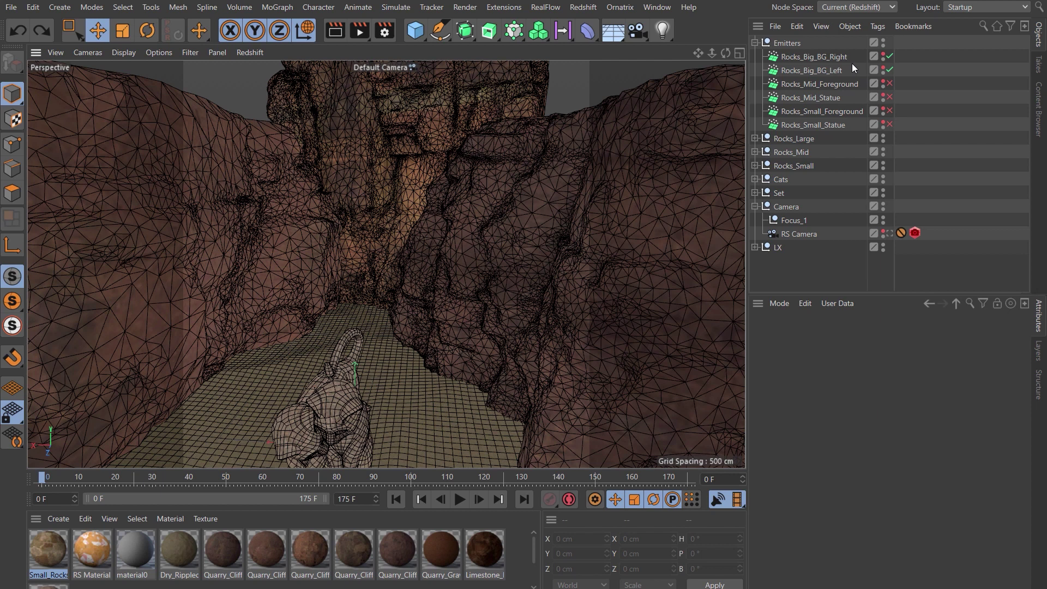
- Show the Rocks_Big_BG_Right and Rocks_Big_BG_Left emitters in the viewport
{"action": "left_click", "coordinate": [883, 54]}
{"action": "left_click", "coordinate": [883, 68]}
{"action": "left_click", "coordinate": [392, 7]}
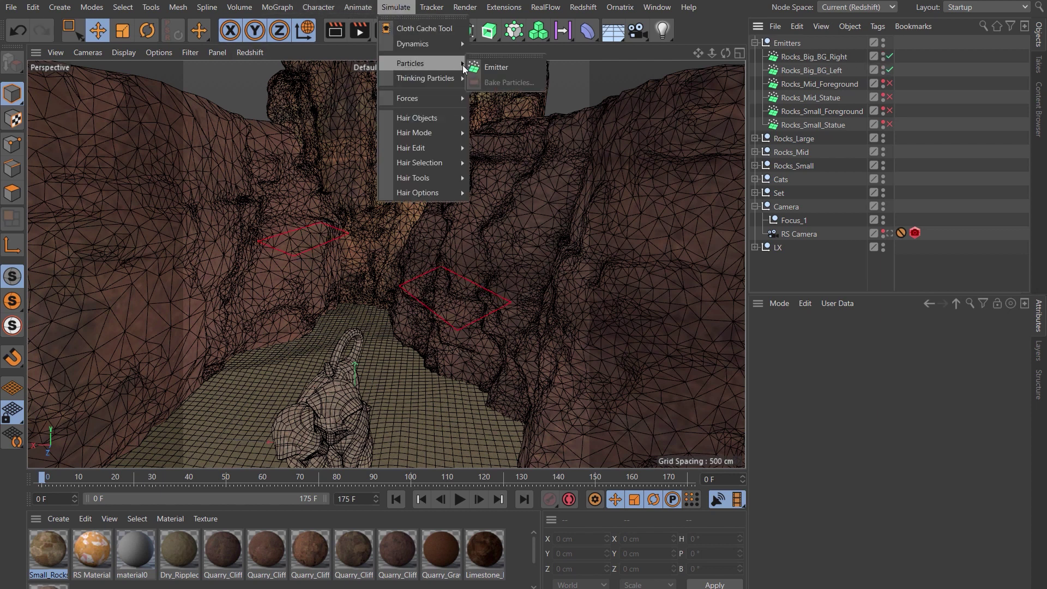
- Copy all five rough rocks from Rocks_Large into both the Rocks_Big_BG_Right and Rocks_Big_BG_Left emitters
{"action": "left_click", "coordinate": [754, 139]}
{"action": "left_click", "coordinate": [793, 153]}
{"action": "left_click", "coordinate": [803, 207], "text": "shift"}
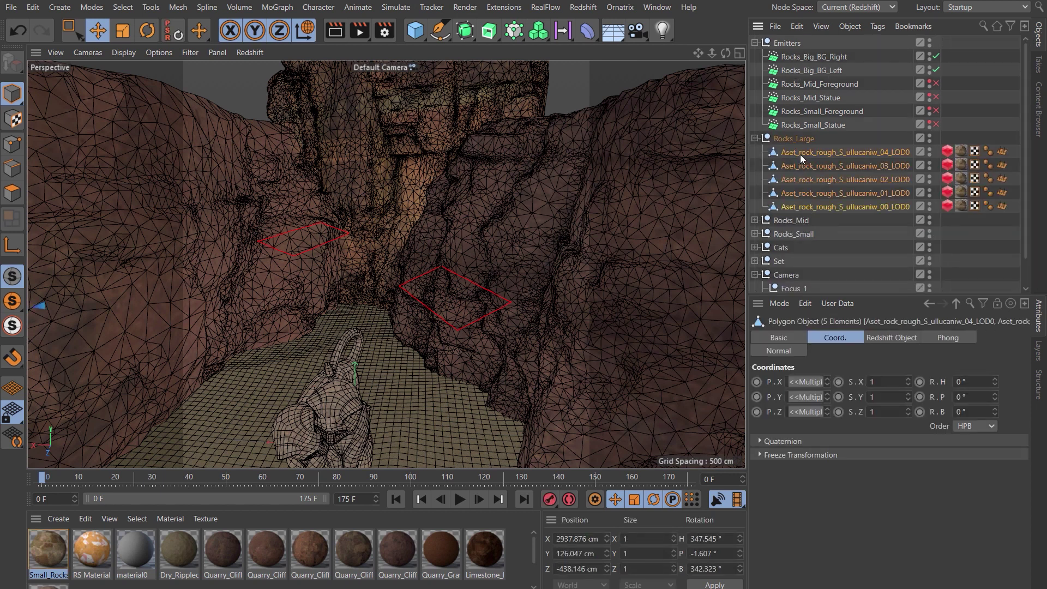
{"action": "left_click_drag", "start_coordinate": [800, 154], "coordinate": [800, 58], "text": "ctrl"}
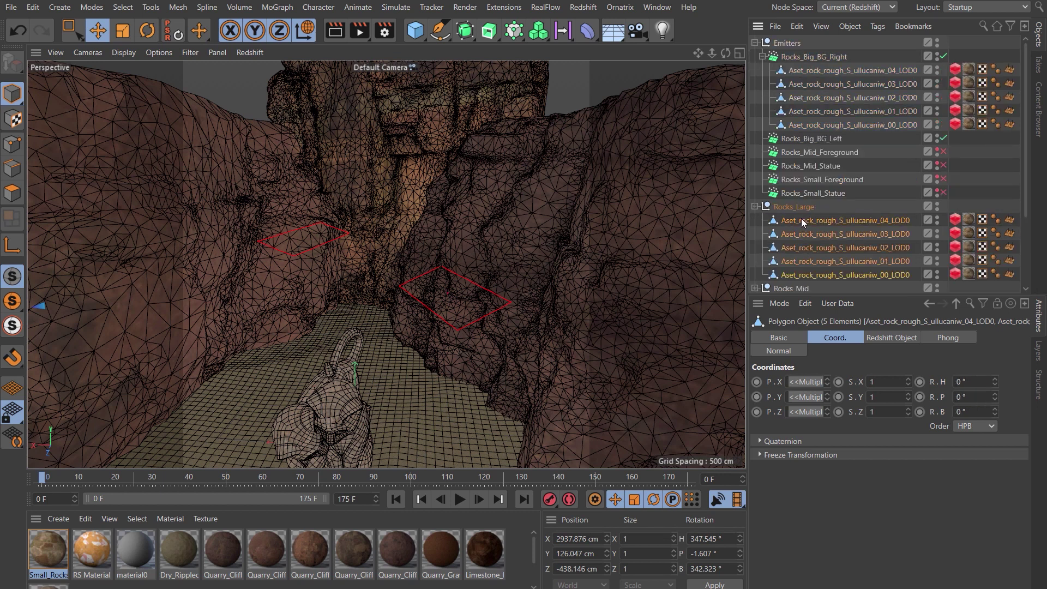
{"action": "left_click_drag", "start_coordinate": [800, 219], "coordinate": [812, 140], "text": "ctrl"}
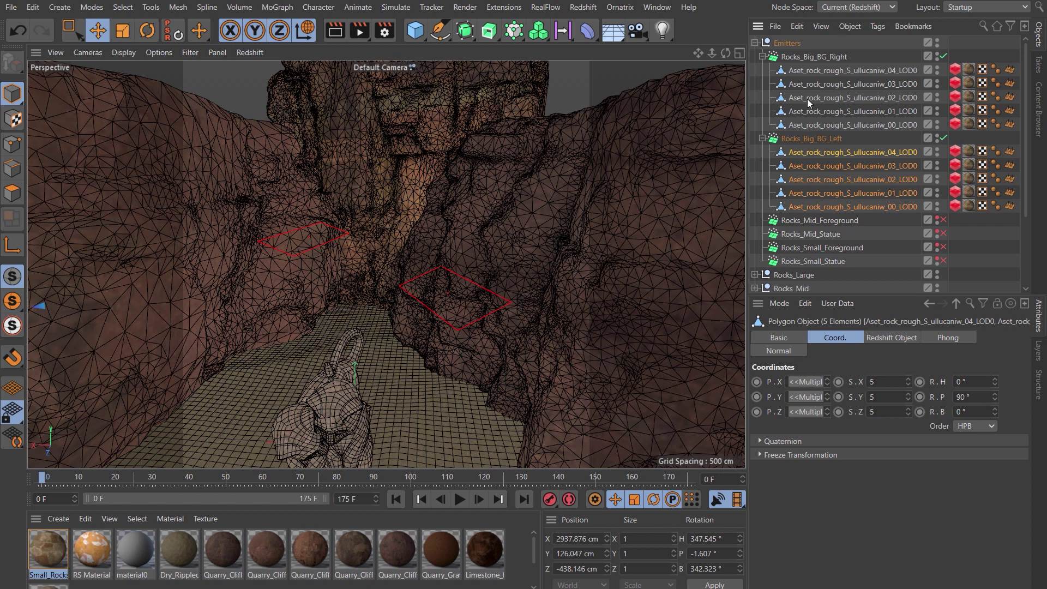
- Add Rigid Body tags to the Rocks_Big_BG_Right and Rocks_Big_BG_Left emitters
{"action": "left_click", "coordinate": [803, 57]}
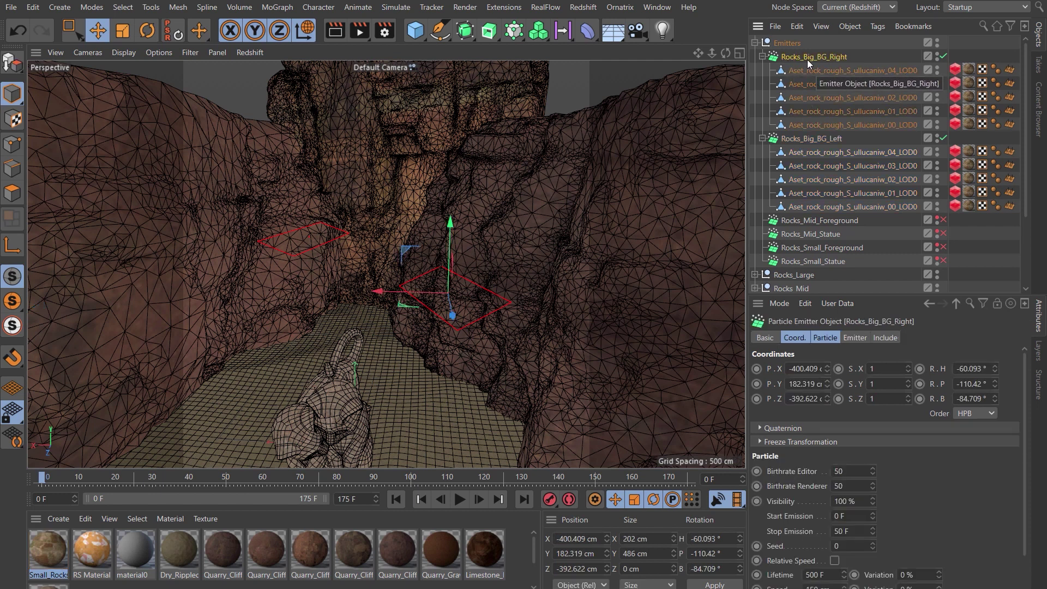
{"action": "right_click", "coordinate": [801, 58]}
{"action": "mouse_move", "coordinate": [849, 180]}
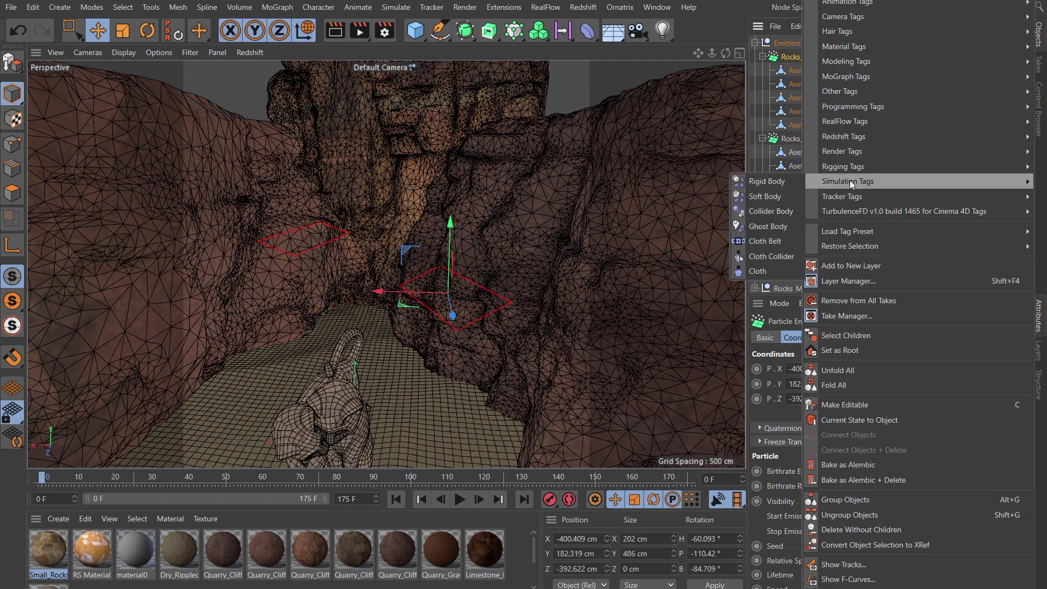
{"action": "left_click", "coordinate": [769, 182]}
{"action": "right_click", "coordinate": [806, 139]}
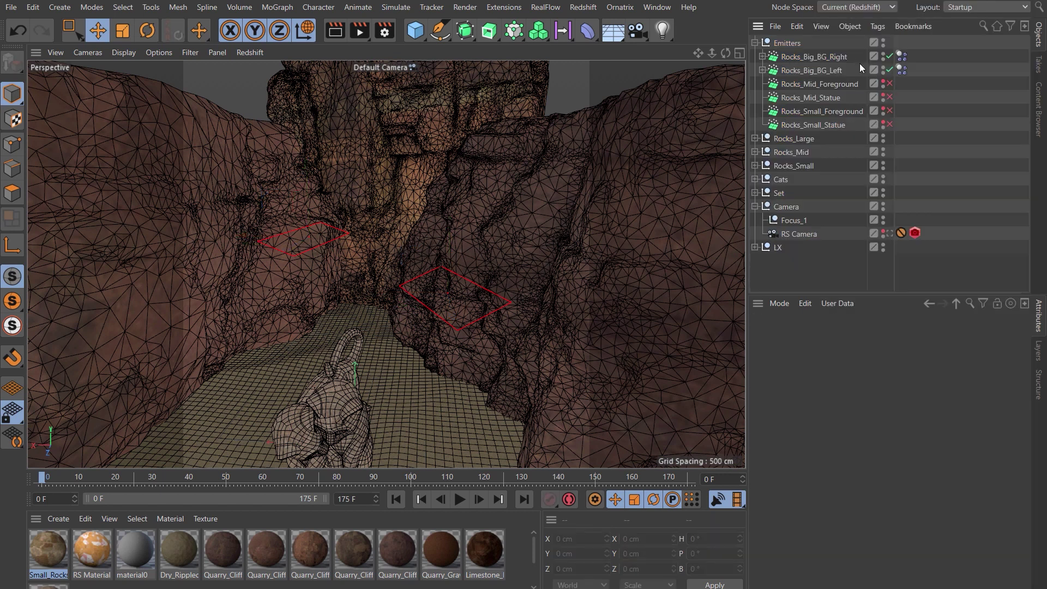
- Review the particle settings of both Rocks_Big_BG emitters and the collision settings of their Dynamics Body tags
{"action": "left_click", "coordinate": [858, 61]}
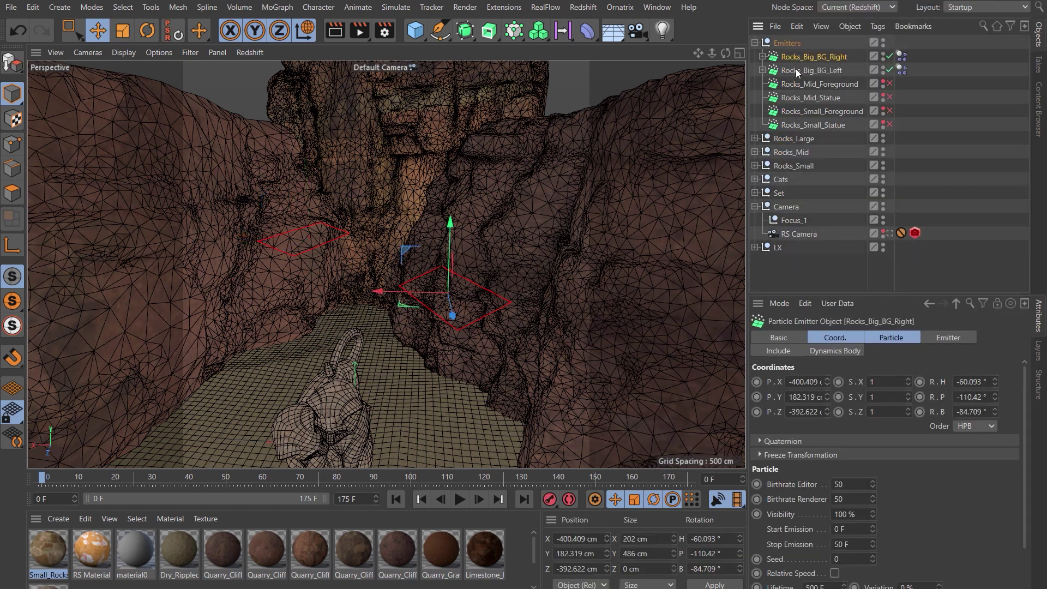
{"action": "left_click", "coordinate": [794, 70]}
{"action": "left_click", "coordinate": [794, 60]}
{"action": "left_click", "coordinate": [796, 71], "text": "shift"}
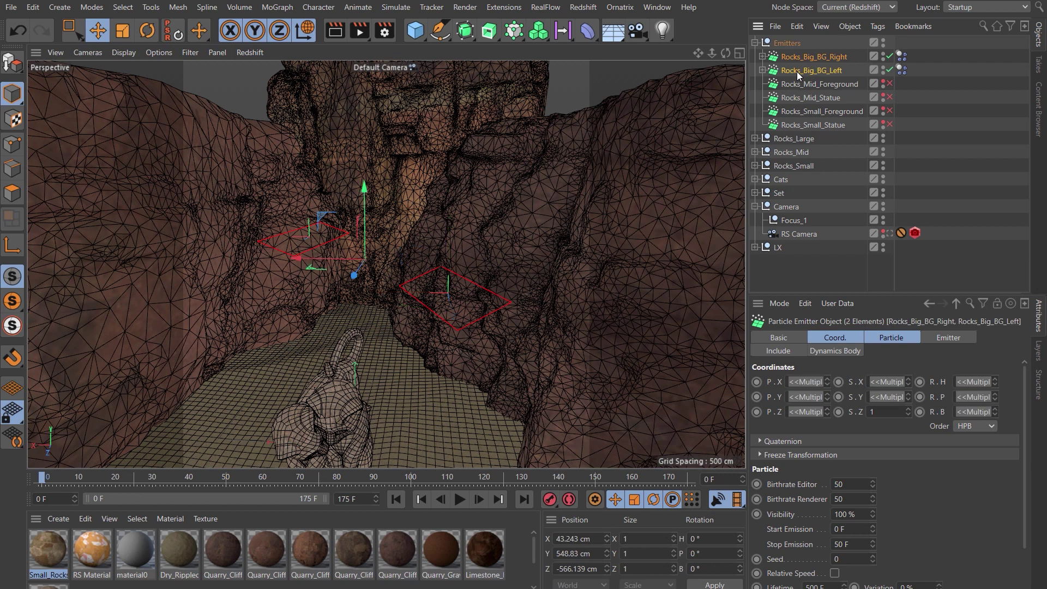
{"action": "left_click", "coordinate": [891, 337]}
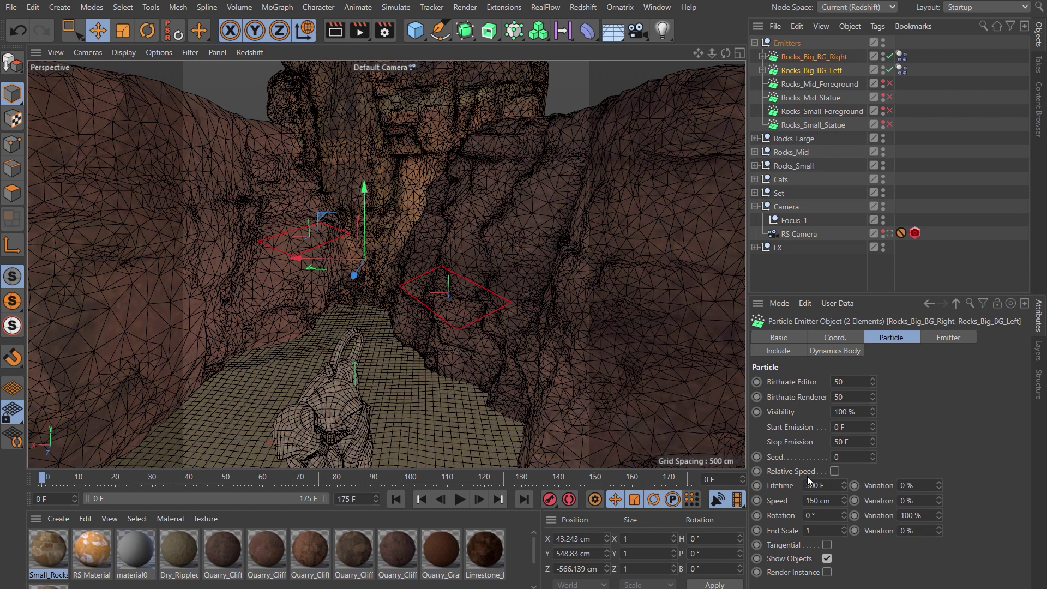
{"action": "left_click", "coordinate": [901, 56]}
{"action": "left_click", "coordinate": [901, 70], "text": "ctrl"}
{"action": "left_click", "coordinate": [845, 337]}
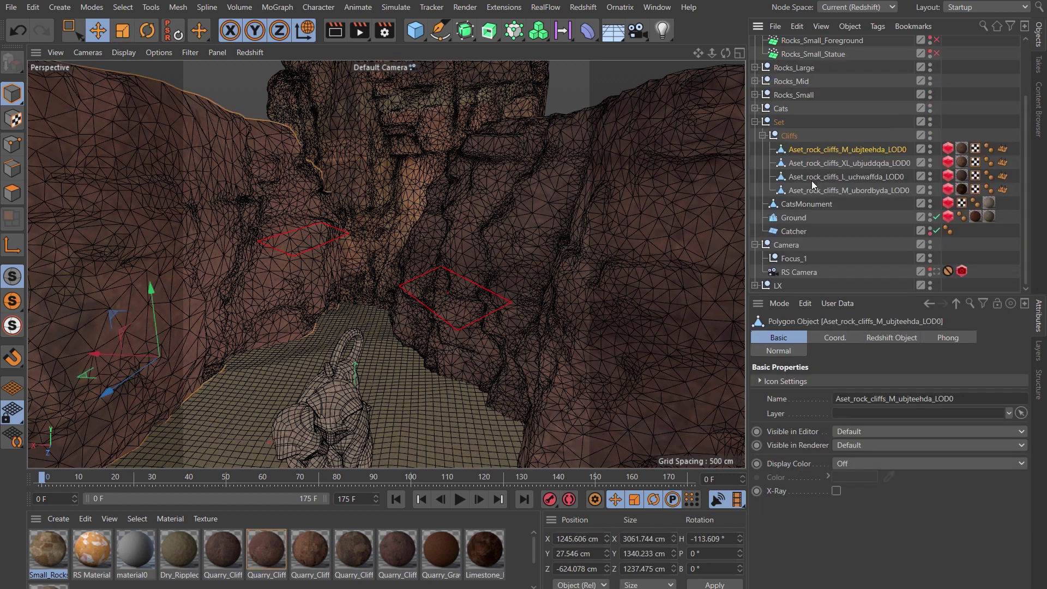
- Add Collider Body tags to all four rock cliff objects in the Cliffs group
{"action": "left_click", "coordinate": [810, 190], "text": "shift"}
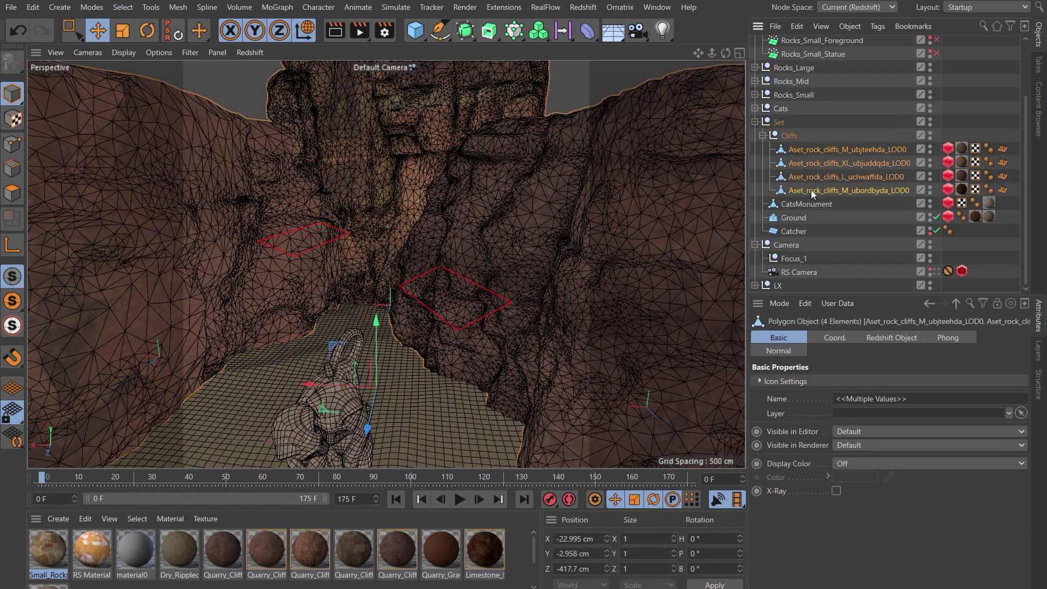
{"action": "right_click", "coordinate": [810, 190]}
{"action": "mouse_move", "coordinate": [842, 182]}
{"action": "left_click", "coordinate": [773, 212]}
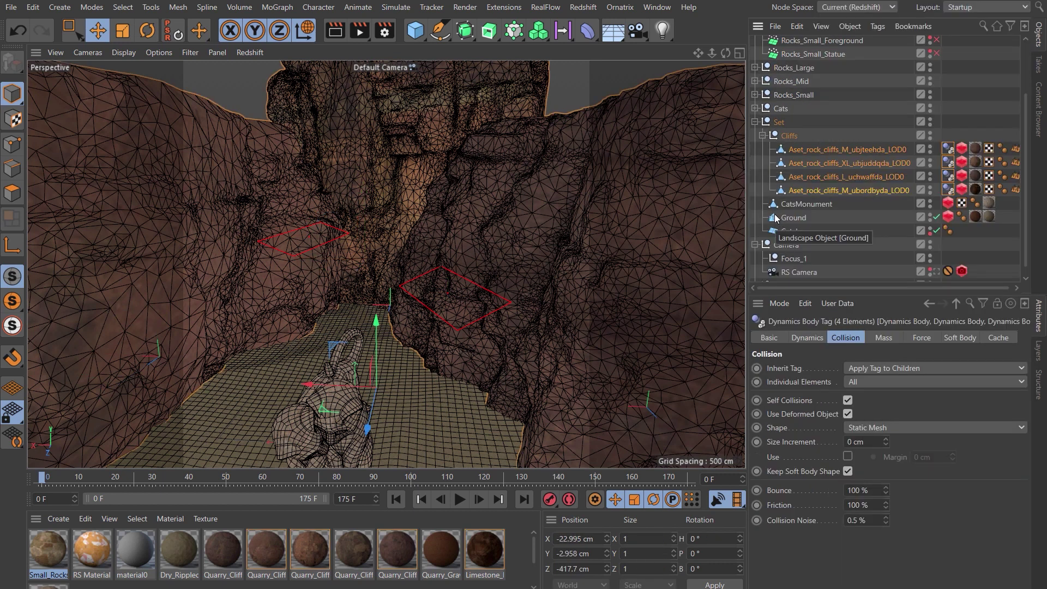
- Add Collider Body tags to the CatsMonument and Ground objects
{"action": "left_click", "coordinate": [792, 204]}
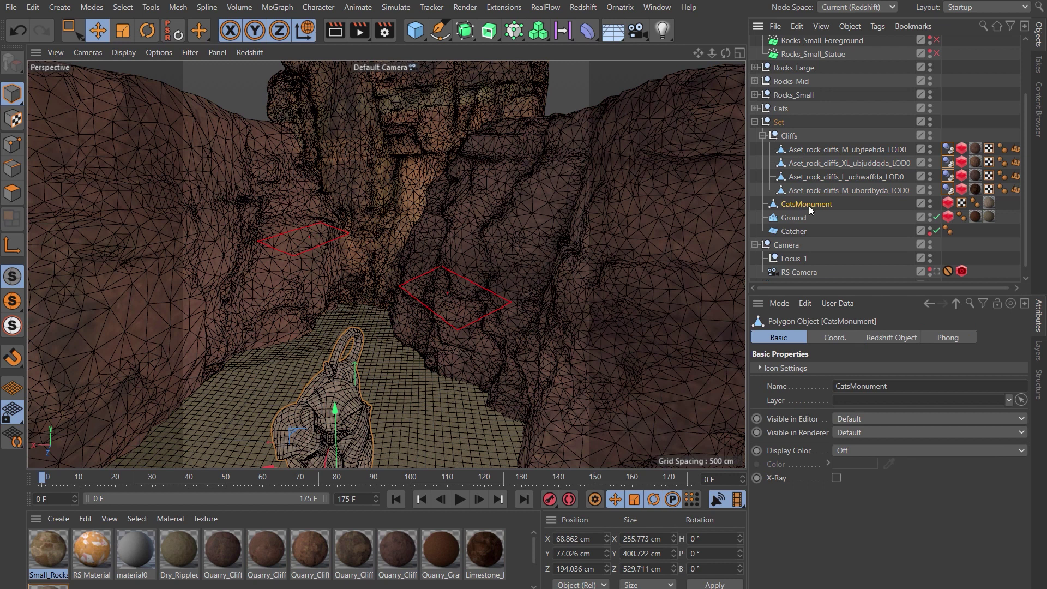
{"action": "right_click", "coordinate": [809, 205]}
{"action": "mouse_move", "coordinate": [831, 181]}
{"action": "left_click", "coordinate": [780, 211]}
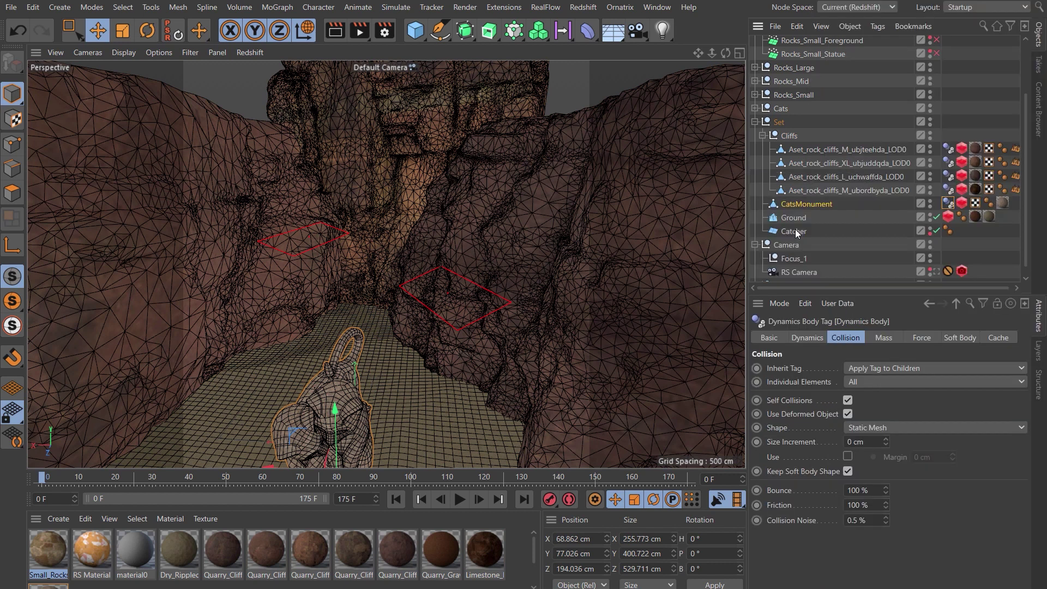
{"action": "left_click", "coordinate": [790, 218]}
{"action": "right_click", "coordinate": [790, 218]}
{"action": "mouse_move", "coordinate": [826, 176]}
{"action": "left_click", "coordinate": [765, 211]}
- Select the Catcher plane and examine how it extends beneath the whole canyon set
{"action": "left_click_drag", "start_coordinate": [464, 361], "coordinate": [396, 351], "text": "alt"}
{"action": "scroll", "coordinate": [409, 339], "scroll_direction": "down", "scroll_amount": 5}
{"action": "scroll", "coordinate": [416, 332], "scroll_direction": "down", "scroll_amount": 5}
{"action": "left_click_drag", "start_coordinate": [438, 389], "coordinate": [489, 413], "text": "alt"}
{"action": "left_click", "coordinate": [556, 375]}
{"action": "left_click_drag", "start_coordinate": [352, 339], "coordinate": [415, 316], "text": "alt"}
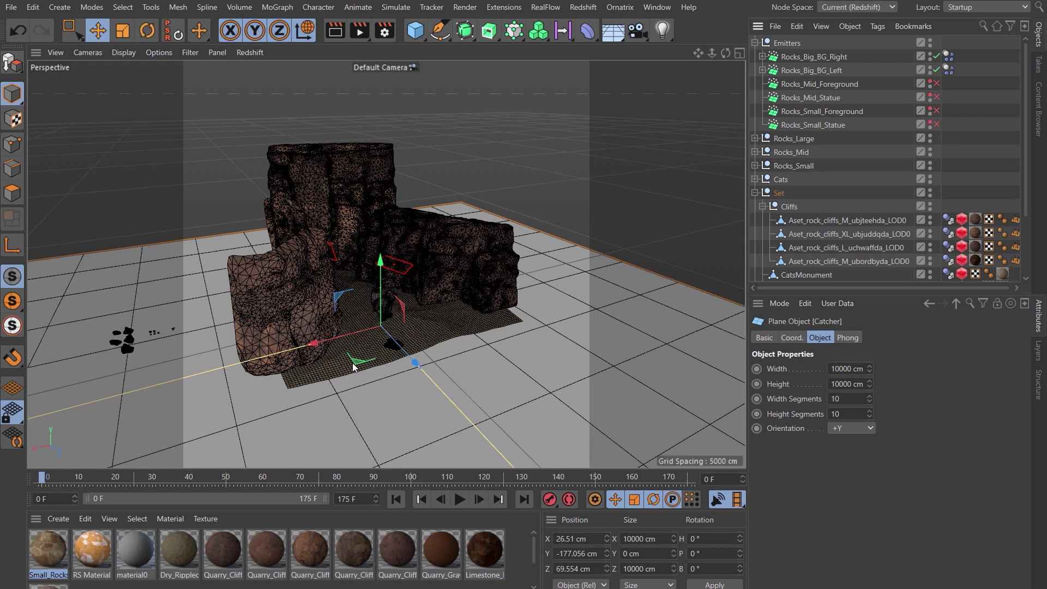
{"action": "left_click", "coordinate": [358, 7]}
{"action": "mouse_move", "coordinate": [396, 7]}
{"action": "mouse_move", "coordinate": [445, 98]}
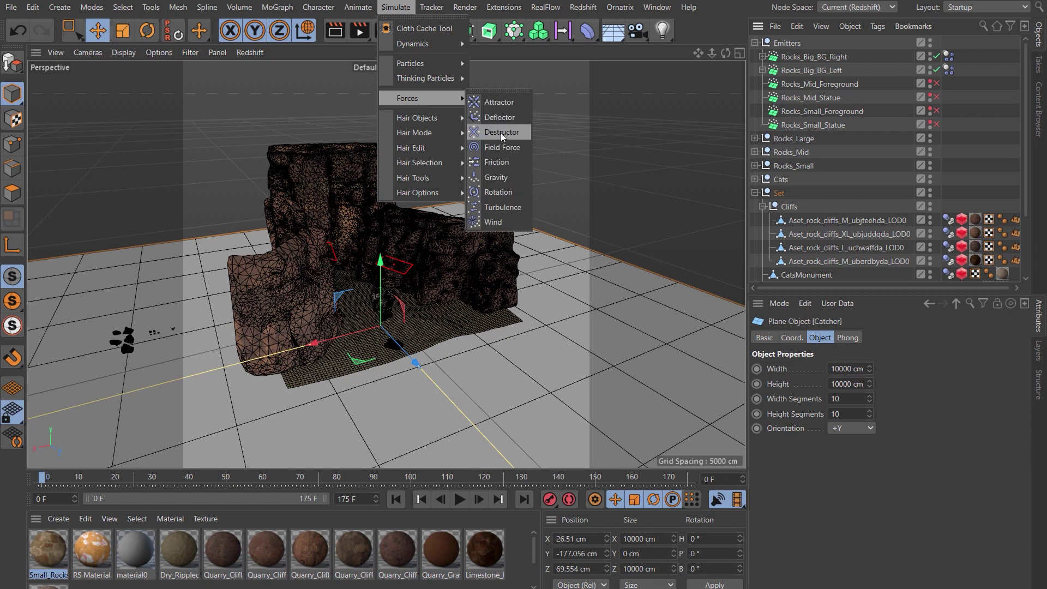
{"action": "left_click", "coordinate": [550, 7]}
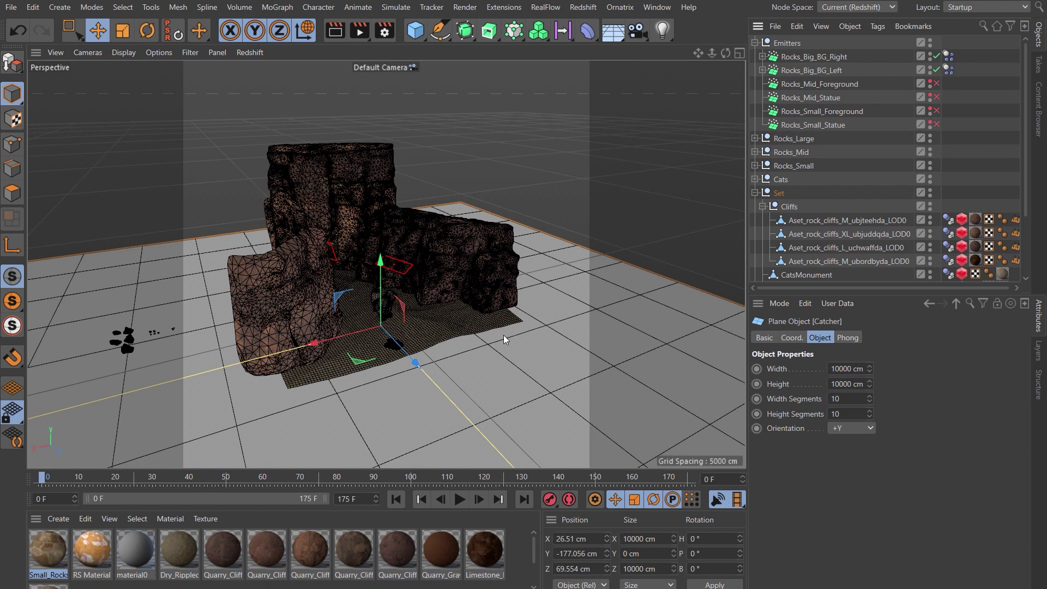
- Add a Collider Body tag to the Catcher plane
{"action": "scroll", "coordinate": [853, 140], "scroll_direction": "down", "scroll_amount": 2}
{"action": "right_click", "coordinate": [793, 223]}
{"action": "mouse_move", "coordinate": [832, 183]}
{"action": "left_click", "coordinate": [770, 214]}
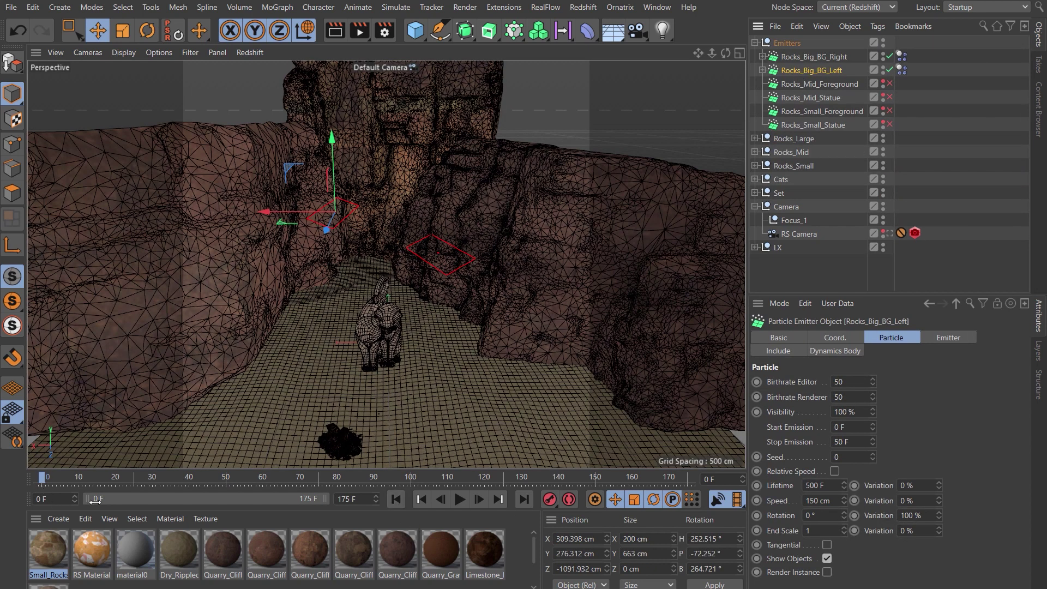
- Play the falling rock simulation as a test and return to frame 0
{"action": "left_click", "coordinate": [458, 500]}
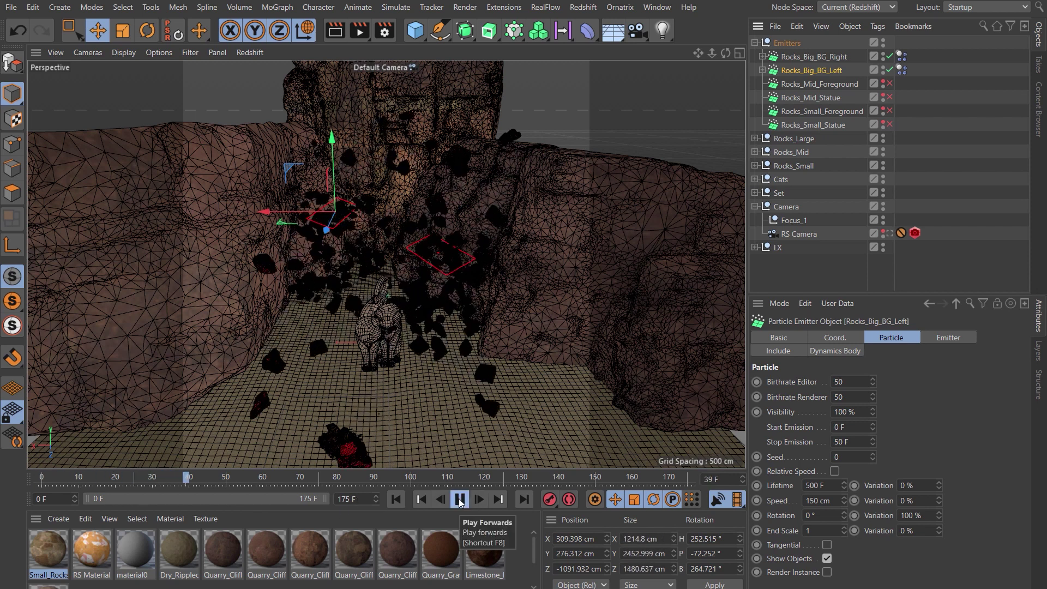
{"action": "left_click", "coordinate": [458, 500]}
{"action": "left_click", "coordinate": [396, 499]}
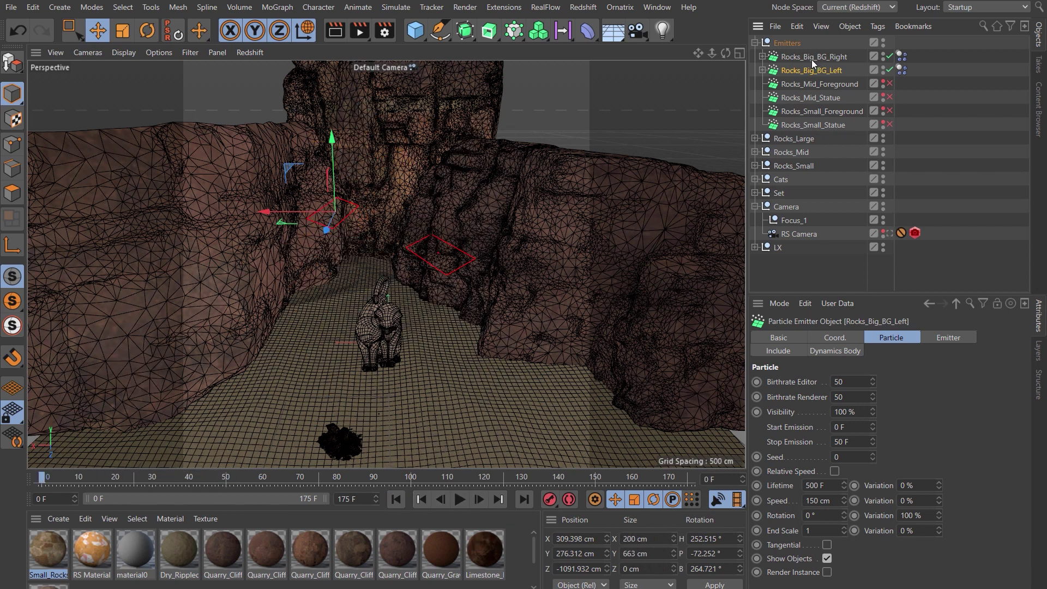
- Set Bounce to 0% and Friction to 200% on the Dynamics Body tags of both Rocks_Big_BG emitters
{"action": "left_click", "coordinate": [901, 56]}
{"action": "left_click", "coordinate": [901, 70], "text": "shift"}
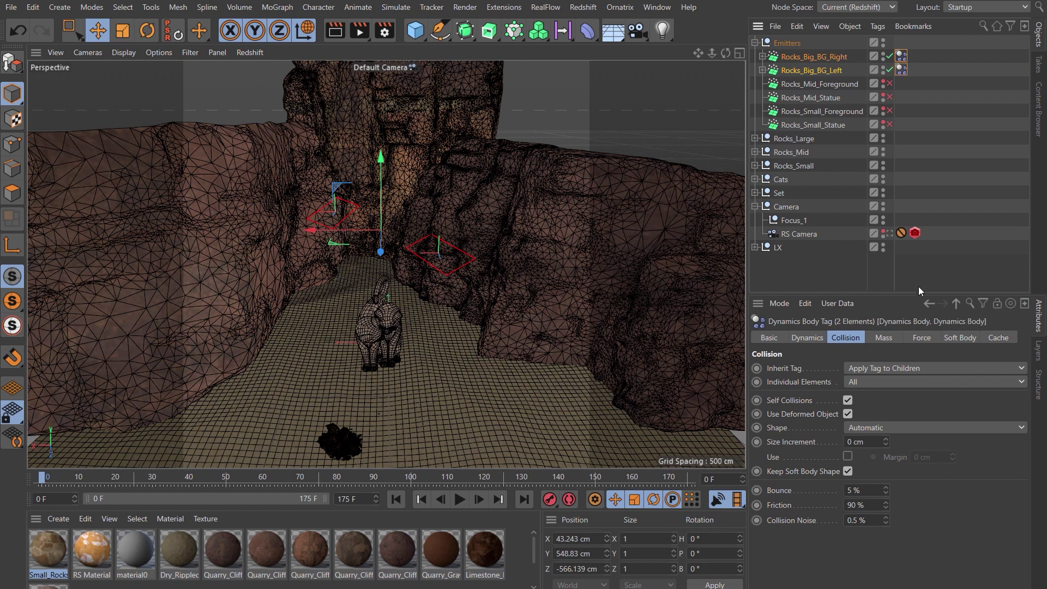
{"action": "double_click", "coordinate": [851, 490]}
{"action": "type", "text": "0"}
{"action": "key", "text": "Tab"}
{"action": "type", "text": "200"}
- Replay the simulation with the adjusted bounce and friction, stop once the rocks have piled up, and rewind to frame 0
{"action": "left_click", "coordinate": [462, 499]}
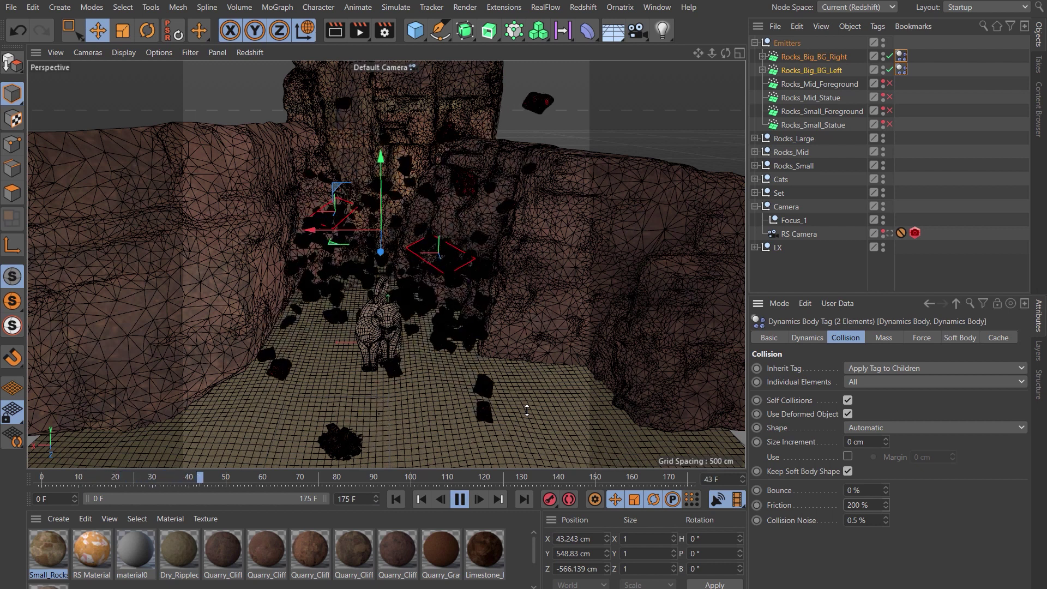
{"action": "key", "text": "F8"}
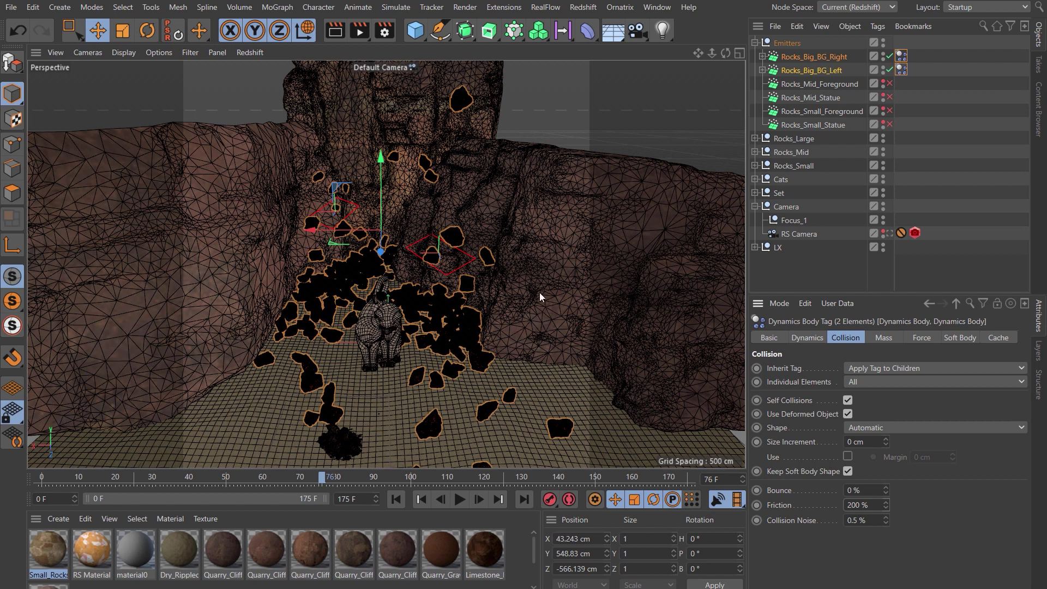
{"action": "left_click", "coordinate": [397, 502]}
- Bake the object cache for the Dynamics Body tags of both Rocks_Big_BG emitters
{"action": "left_click", "coordinate": [902, 58]}
{"action": "left_click", "coordinate": [904, 72], "text": "shift"}
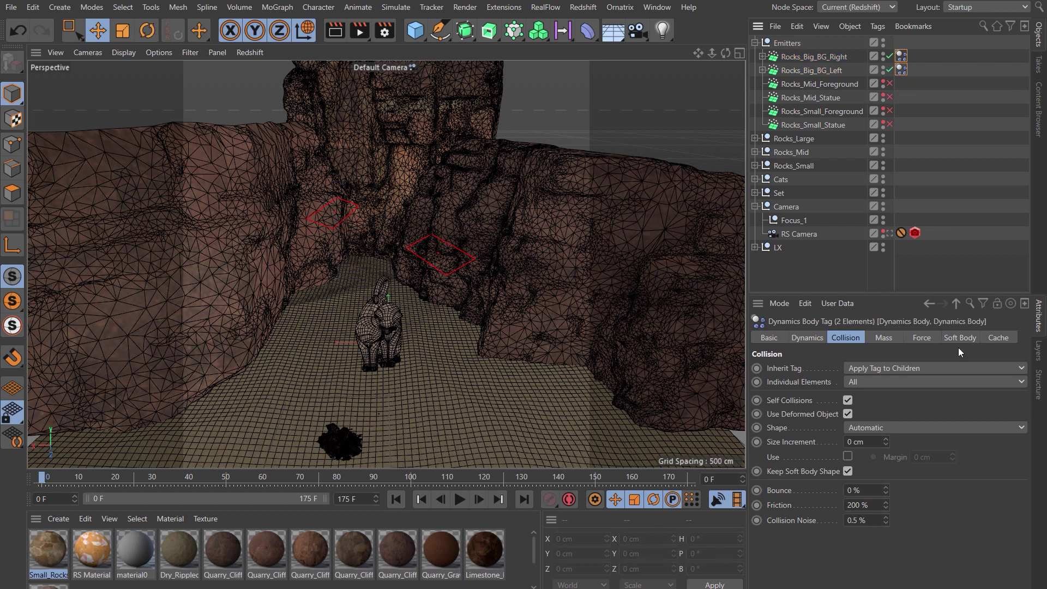
{"action": "left_click", "coordinate": [997, 338]}
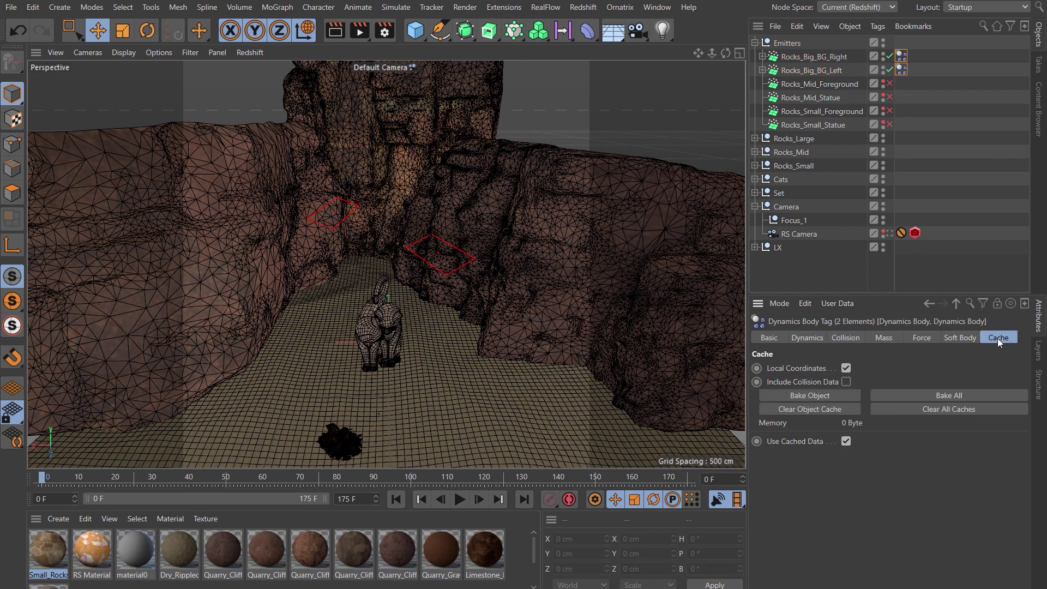
{"action": "left_click", "coordinate": [817, 394]}
- Scrub through the baked simulation from the first frame and stop at frame 167
{"action": "left_click_drag", "start_coordinate": [674, 477], "coordinate": [142, 489]}
{"action": "left_click", "coordinate": [42, 478]}
{"action": "left_click_drag", "start_coordinate": [40, 478], "coordinate": [659, 480]}
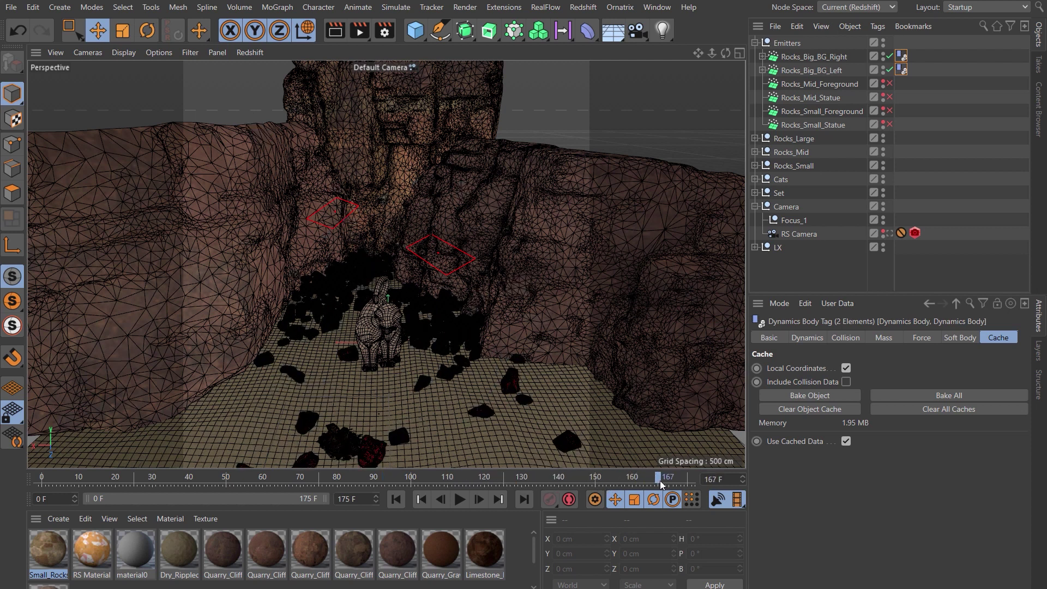
- Switch the viewport to the RS Camera and preview the settled rocks in the Redshift RenderView, closing it when finished
{"action": "left_click", "coordinate": [889, 232]}
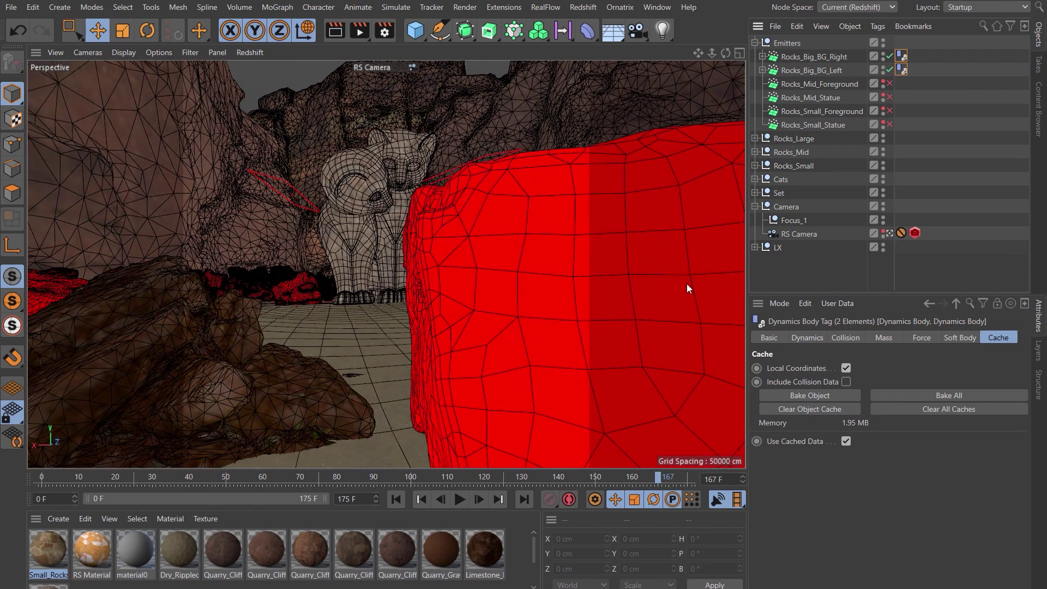
{"action": "left_click", "coordinate": [583, 8]}
{"action": "left_click", "coordinate": [610, 155]}
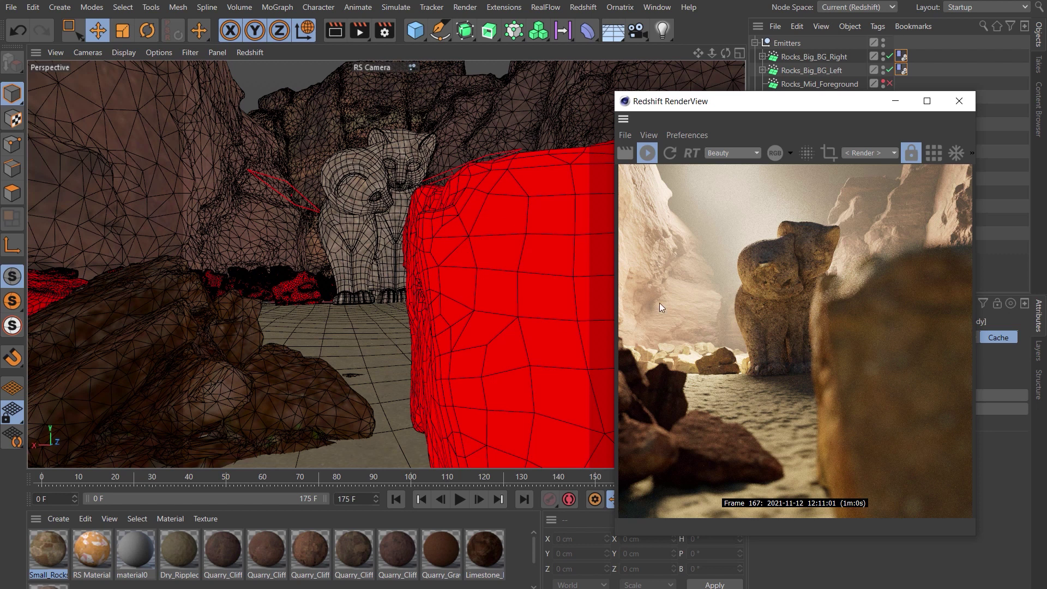
{"action": "left_click", "coordinate": [959, 101]}
- Convert the Rocks_Big_BG_Right and Rocks_Big_BG_Left emitters to static geometry with Current State to Object
{"action": "left_click", "coordinate": [807, 59]}
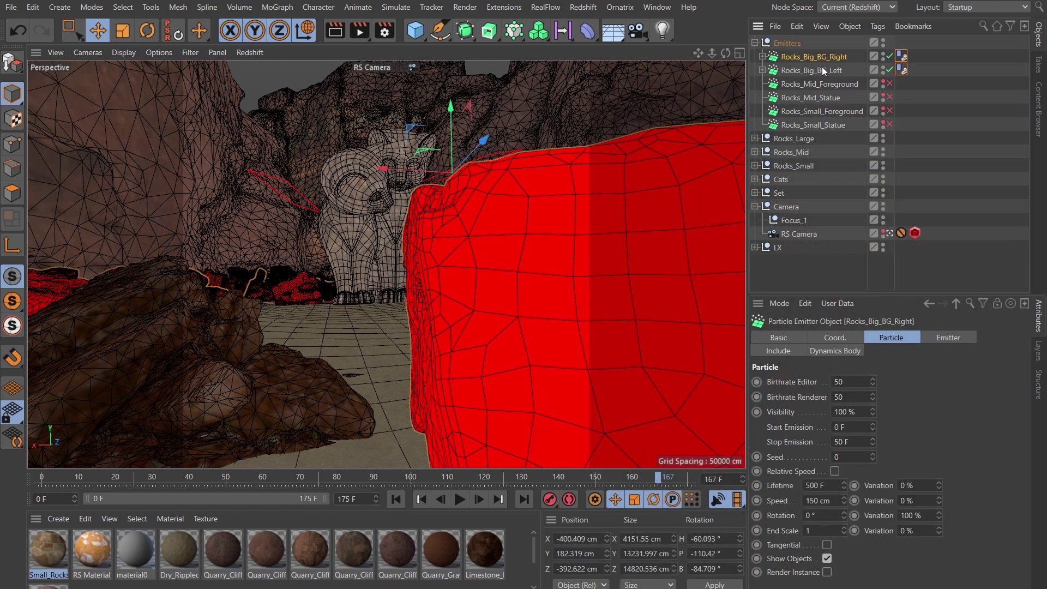
{"action": "left_click", "coordinate": [825, 69]}
{"action": "right_click", "coordinate": [793, 58]}
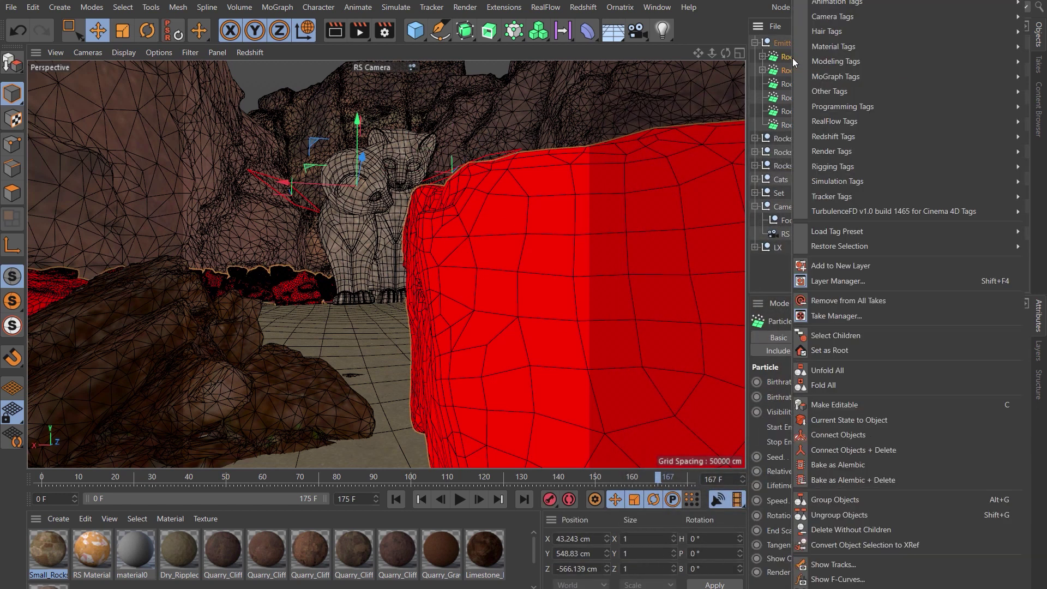
{"action": "left_click", "coordinate": [835, 420]}
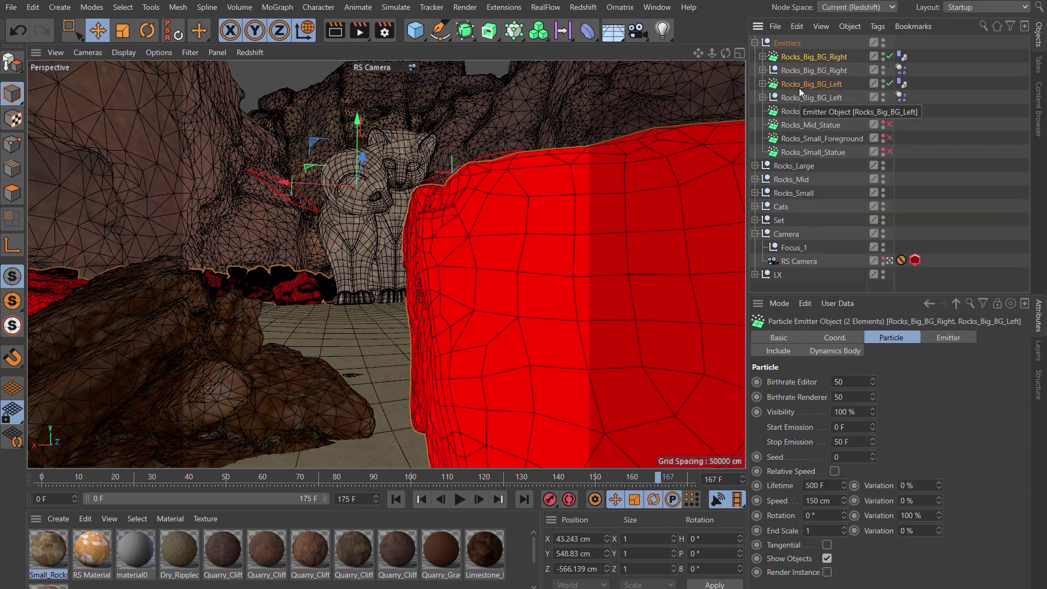
{"action": "left_click", "coordinate": [762, 70]}
{"action": "left_click_drag", "start_coordinate": [1028, 60], "coordinate": [1036, 115]}
{"action": "left_click", "coordinate": [762, 70]}
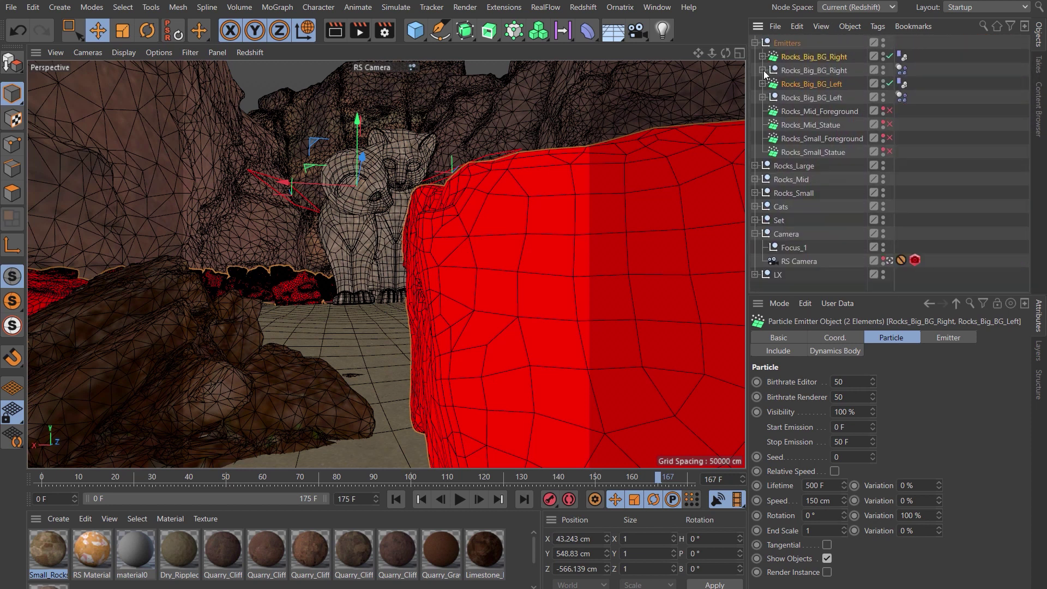
- Disable the two original Rocks_Big_BG emitters and group them in a null named BigRockEmitters
{"action": "left_click", "coordinate": [888, 84]}
{"action": "left_click", "coordinate": [888, 56]}
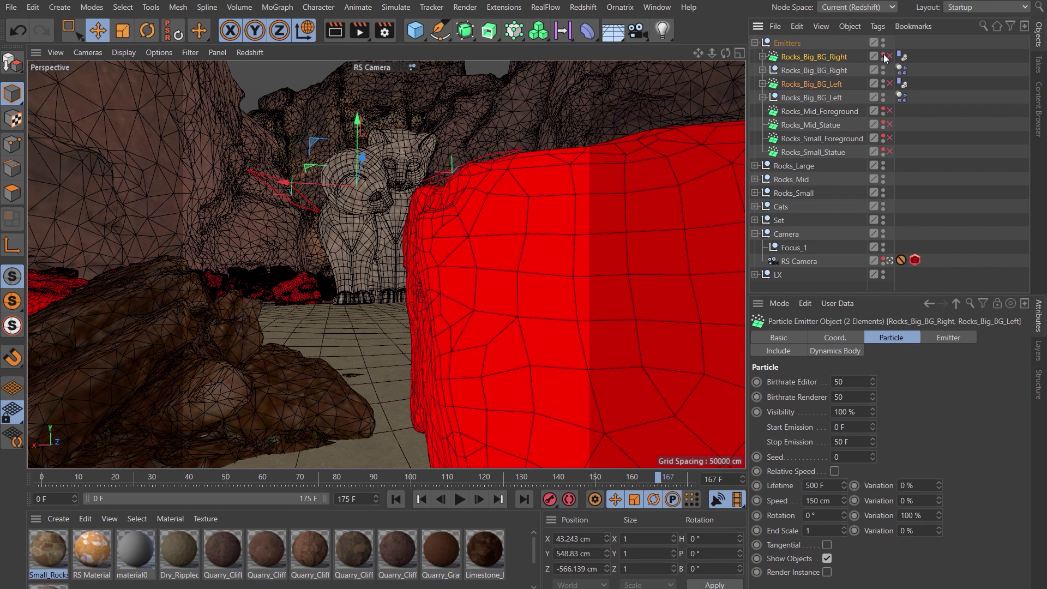
{"action": "key", "text": "alt+g"}
{"action": "double_click", "coordinate": [799, 57]}
{"action": "type", "text": "BigRockEmitters"}
{"action": "key", "text": "Return"}
- Delete the huge red rock blocking the RS Camera's foreground, picking it with Live Selection
{"action": "left_click", "coordinate": [80, 36]}
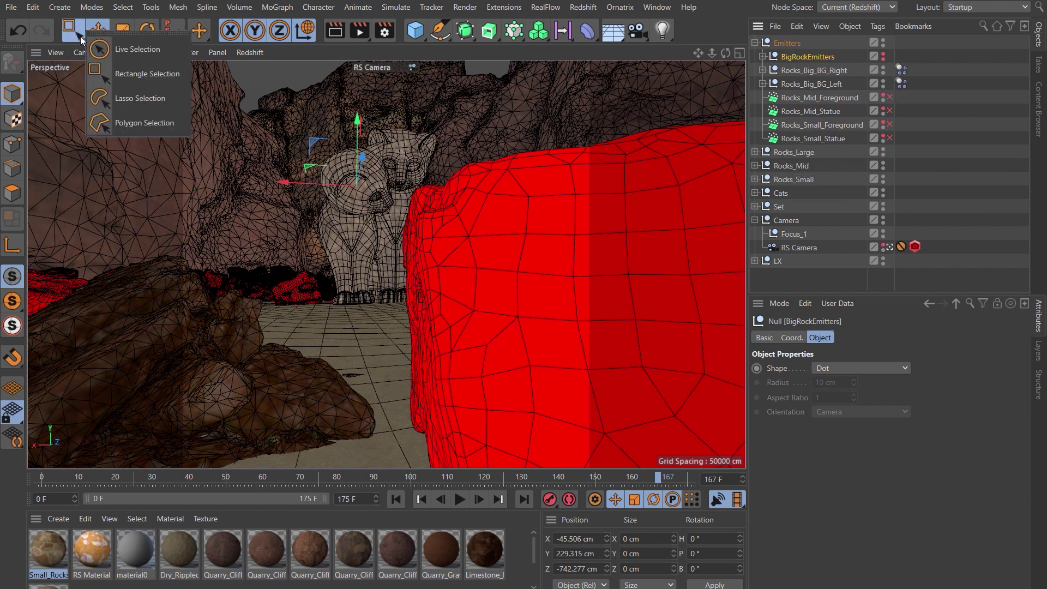
{"action": "left_click", "coordinate": [130, 46]}
{"action": "left_click", "coordinate": [493, 323]}
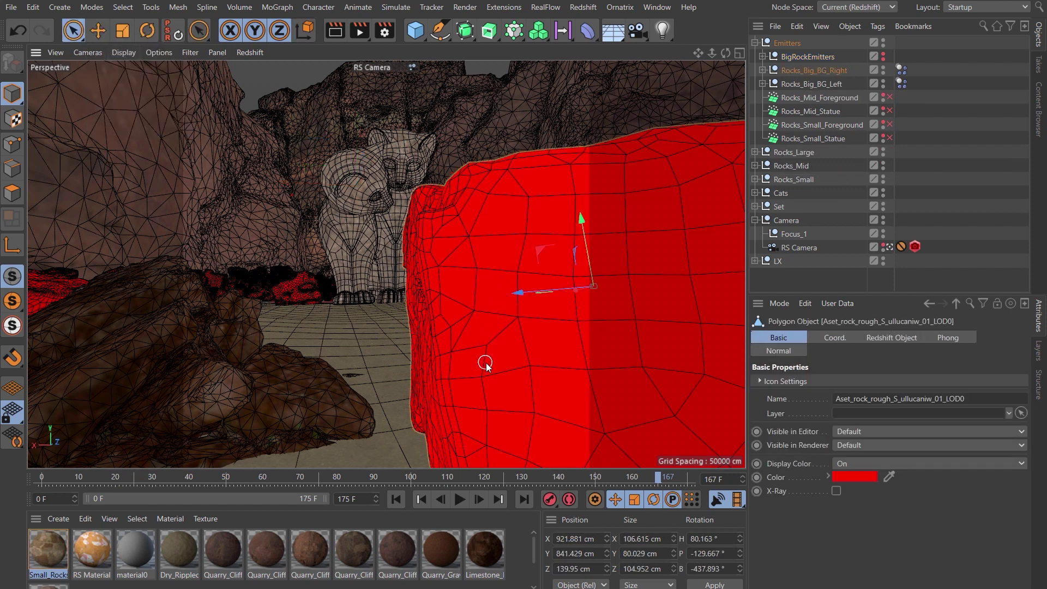
{"action": "key", "text": "Delete"}
- Leave the RS Camera view and delete three big rocks lying close beside the cat statue
{"action": "left_click", "coordinate": [889, 247]}
{"action": "right_click_drag", "start_coordinate": [329, 296], "coordinate": [329, 244], "text": "alt"}
{"action": "left_click_drag", "start_coordinate": [385, 285], "coordinate": [284, 239], "text": "alt"}
{"action": "left_click_drag", "start_coordinate": [518, 402], "coordinate": [521, 240], "text": "alt"}
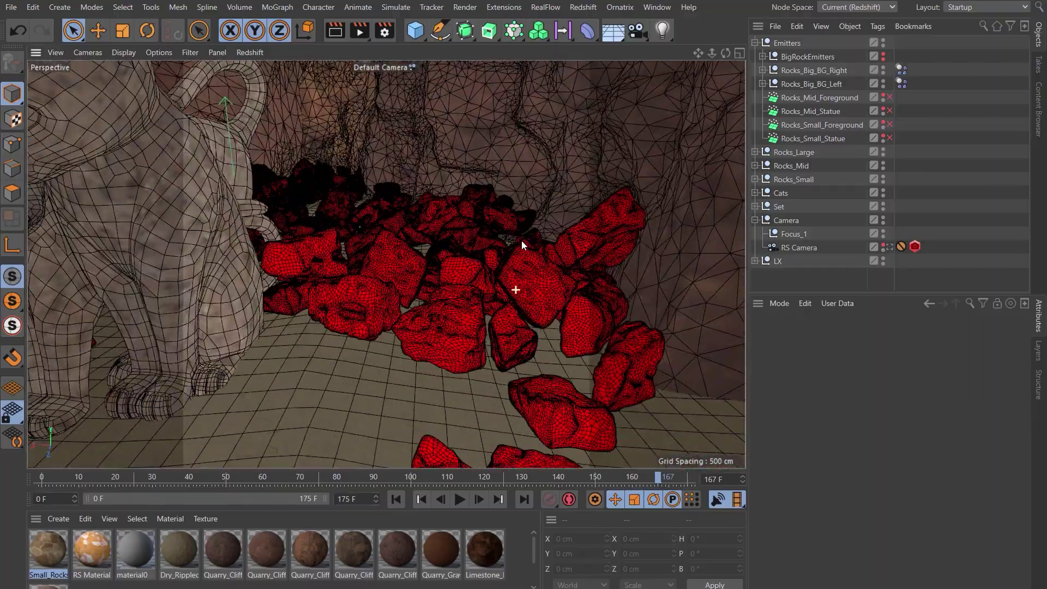
{"action": "left_click_drag", "start_coordinate": [415, 300], "coordinate": [393, 338], "text": "alt"}
{"action": "left_click", "coordinate": [396, 303]}
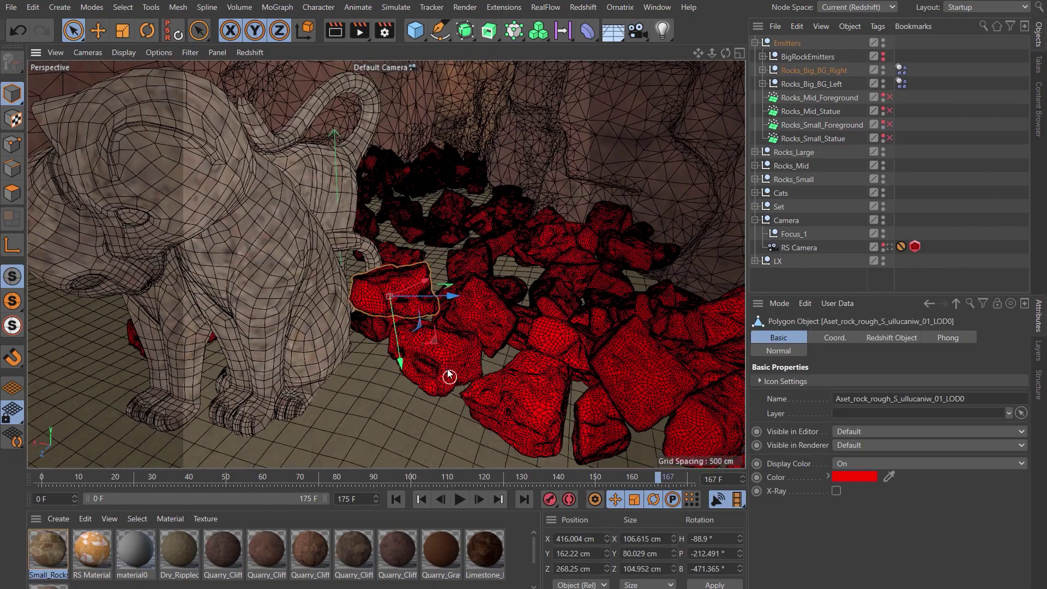
{"action": "key", "text": "Delete"}
{"action": "left_click", "coordinate": [377, 323]}
{"action": "key", "text": "Delete"}
{"action": "left_click", "coordinate": [419, 338]}
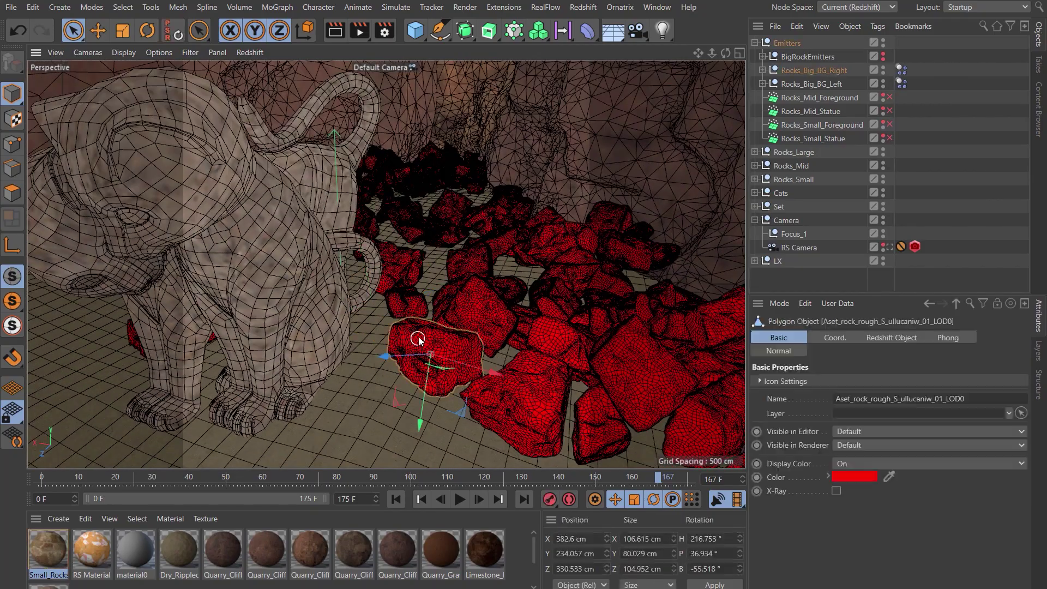
{"action": "key", "text": "Delete"}
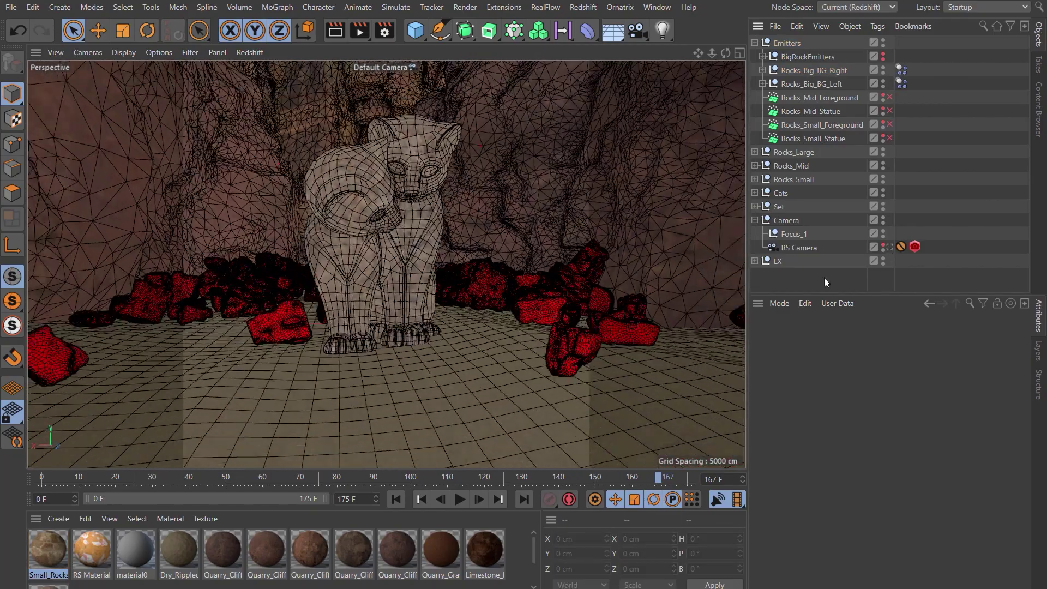
- Return to the RS Camera view and delete the large rock in front of the camera and one beside the statue
{"action": "left_click", "coordinate": [889, 247]}
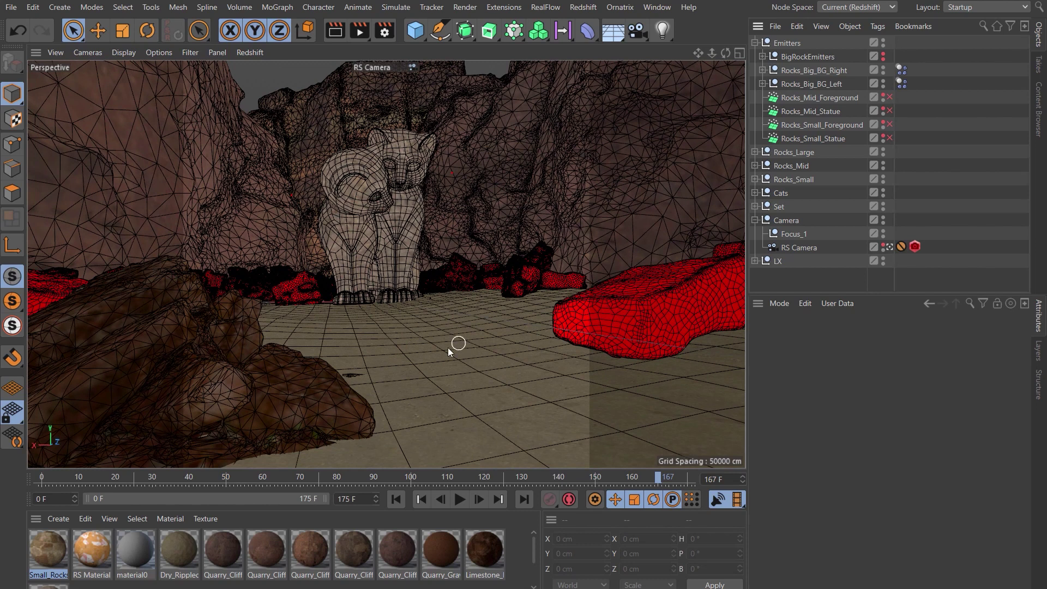
{"action": "left_click", "coordinate": [578, 309]}
{"action": "key", "text": "Delete"}
{"action": "left_click", "coordinate": [298, 290]}
{"action": "key", "text": "Delete"}
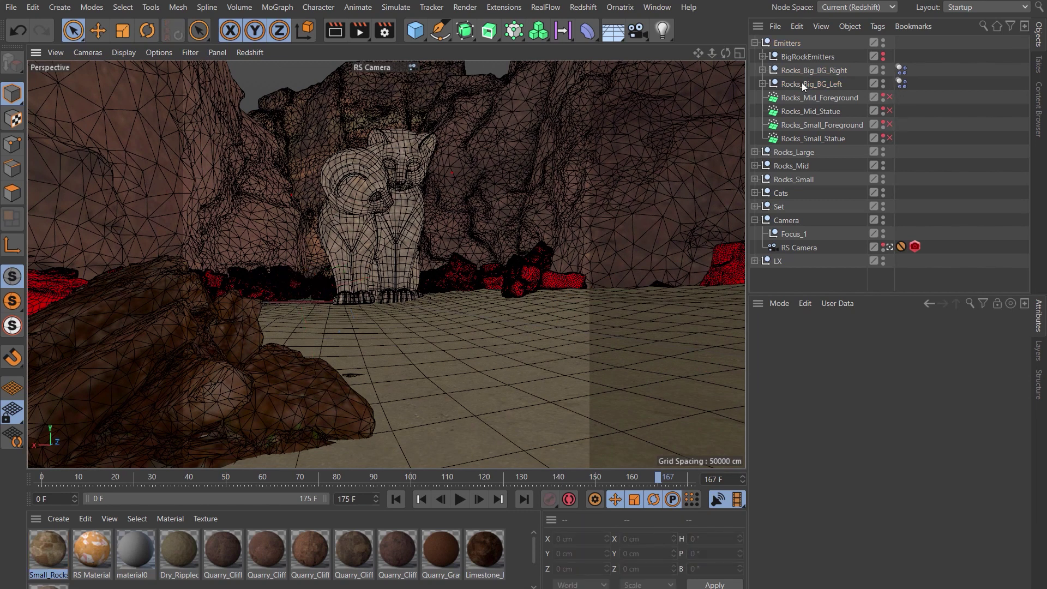
- Delete the Dynamics Body tags from the converted Rocks_Big_BG_Right and Rocks_Big_BG_Left nulls
{"action": "left_click", "coordinate": [800, 82]}
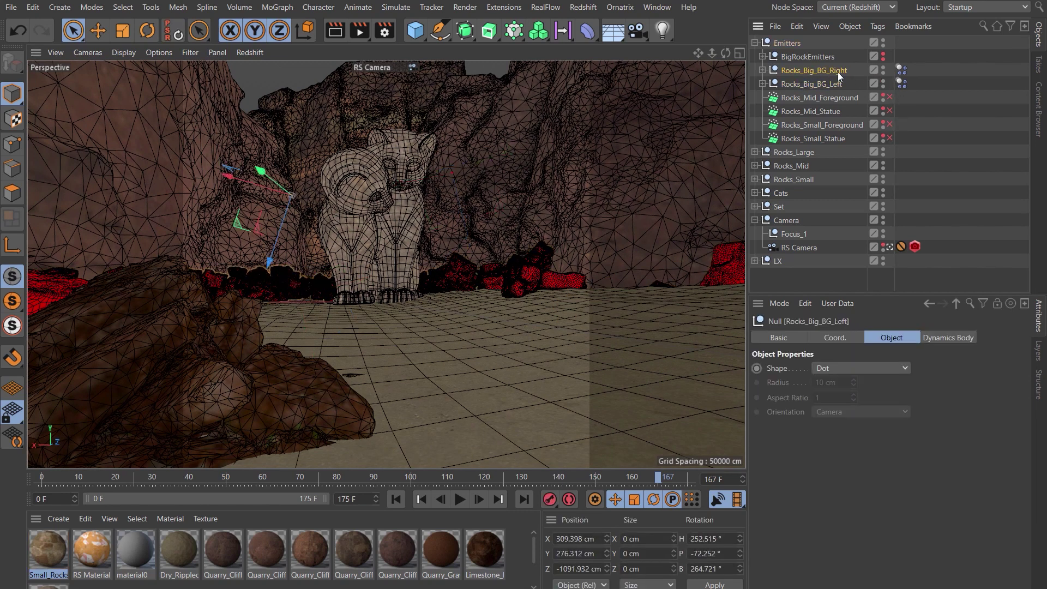
{"action": "left_click_drag", "start_coordinate": [898, 62], "coordinate": [907, 94]}
{"action": "key", "text": "Delete"}
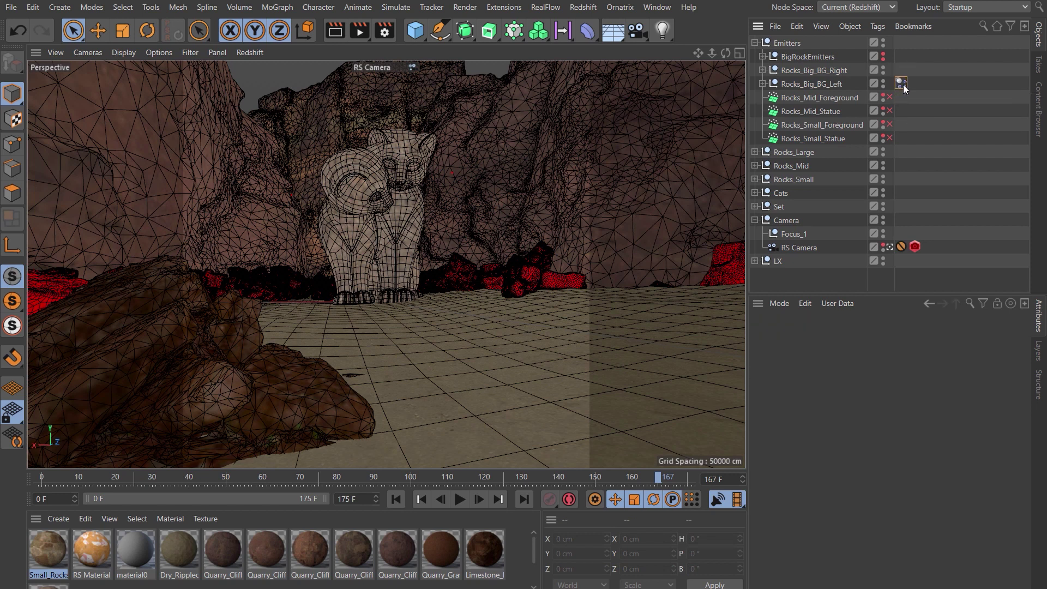
- Copy the five Rocks_Mid rock objects into both the Rocks_Mid_Foreground and Rocks_Mid_Statue emitters
{"action": "left_click", "coordinate": [859, 98]}
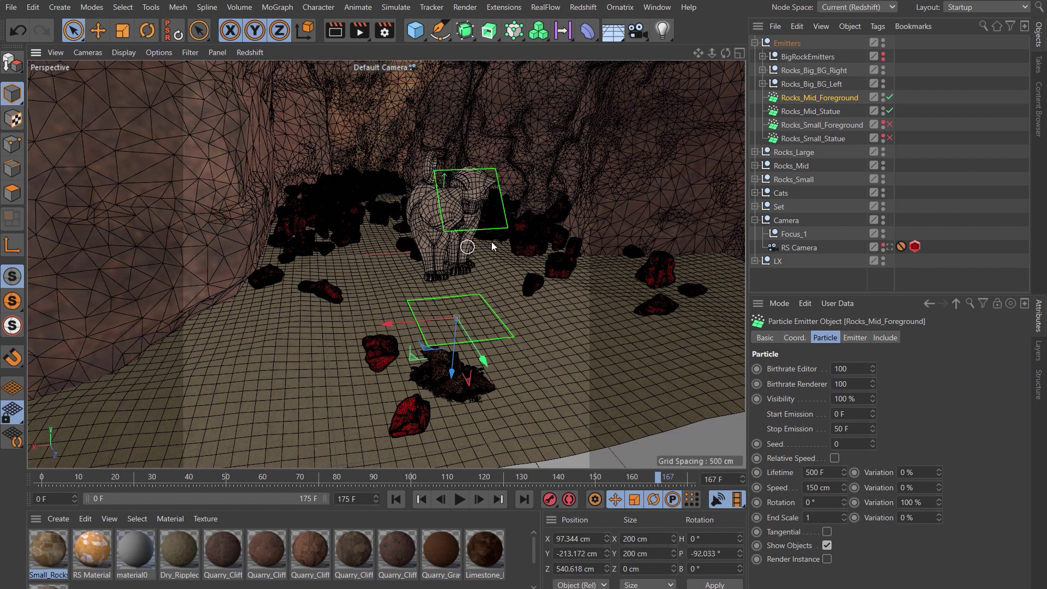
{"action": "left_click", "coordinate": [754, 166]}
{"action": "left_click", "coordinate": [807, 180]}
{"action": "left_click", "coordinate": [799, 226], "text": "shift"}
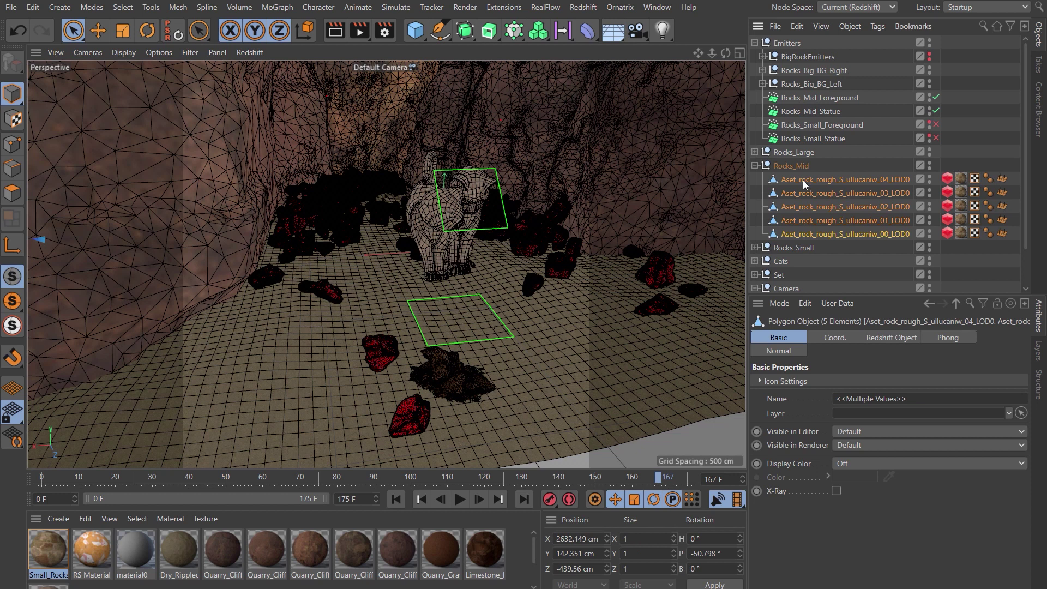
{"action": "left_click_drag", "start_coordinate": [810, 171], "coordinate": [831, 98], "text": "ctrl"}
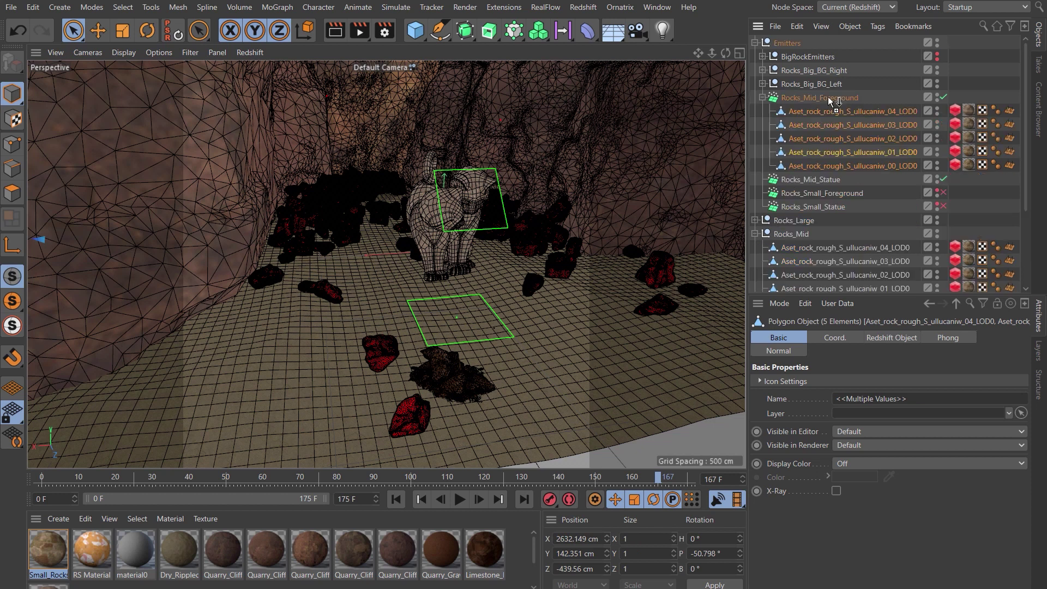
{"action": "scroll", "coordinate": [839, 204], "scroll_direction": "down", "scroll_amount": 3}
{"action": "scroll", "coordinate": [827, 119], "scroll_direction": "up", "scroll_amount": 3}
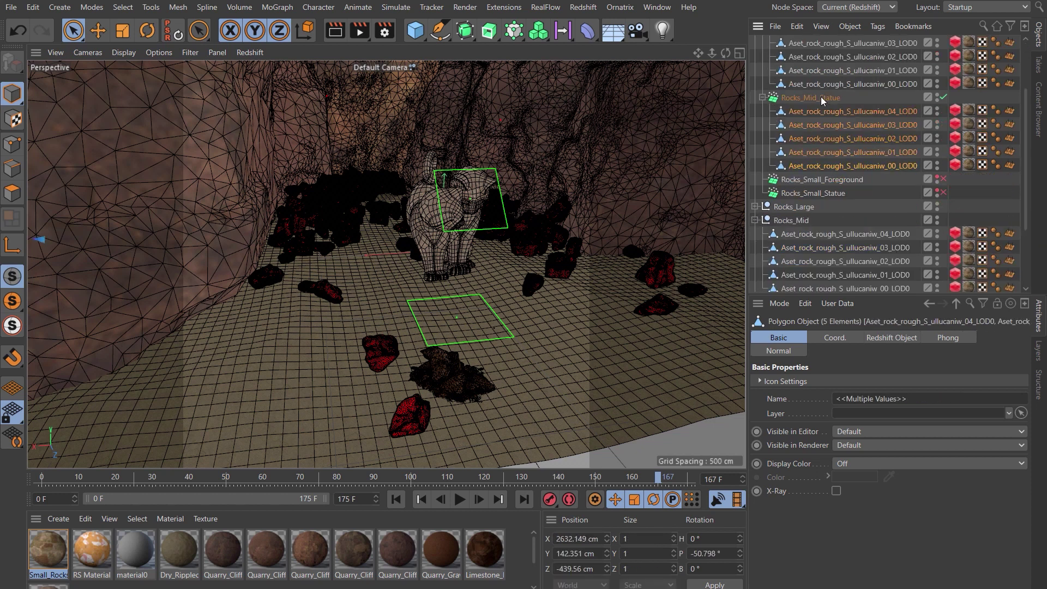
- Add rigid body tags to both Rocks_Mid emitters, with 0 % bounce and 200 % friction
{"action": "right_click", "coordinate": [806, 98]}
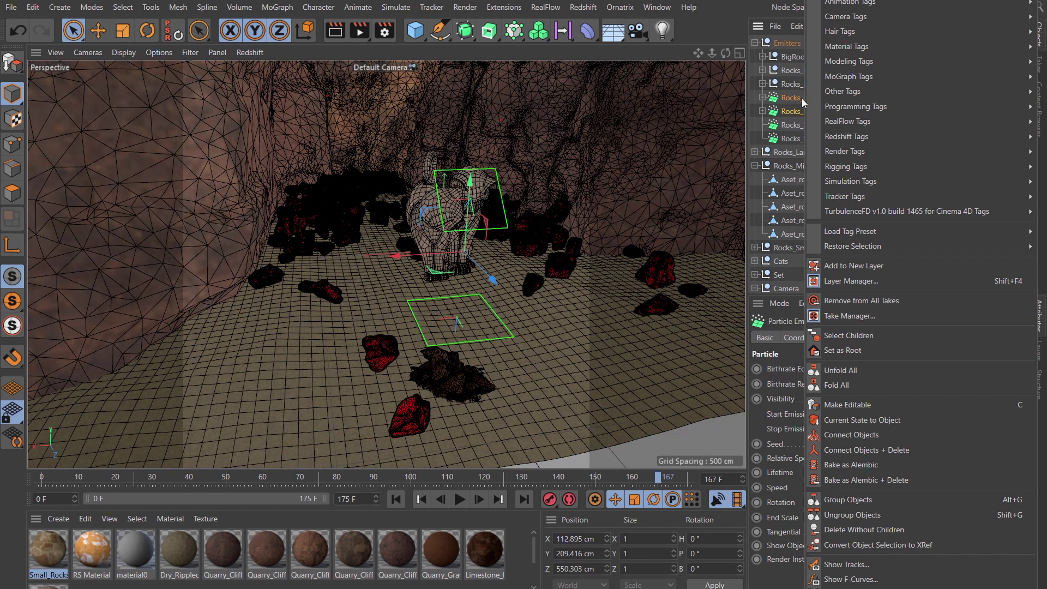
{"action": "mouse_move", "coordinate": [856, 182]}
{"action": "left_click", "coordinate": [786, 185]}
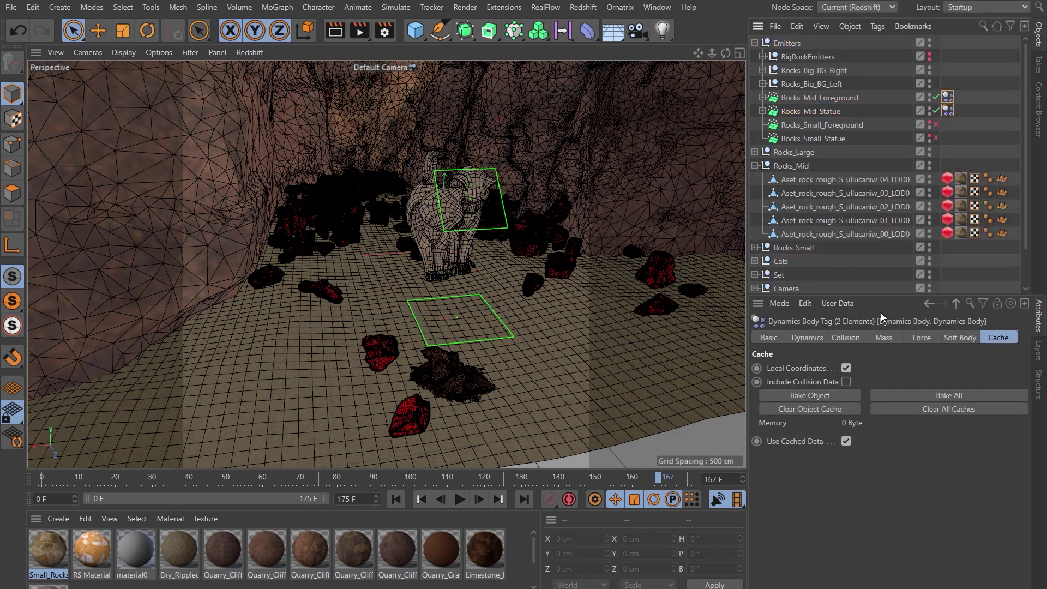
{"action": "left_click", "coordinate": [846, 338]}
{"action": "left_click_drag", "start_coordinate": [852, 491], "coordinate": [809, 506]}
{"action": "type", "text": "200"}
{"action": "key", "text": "Return"}
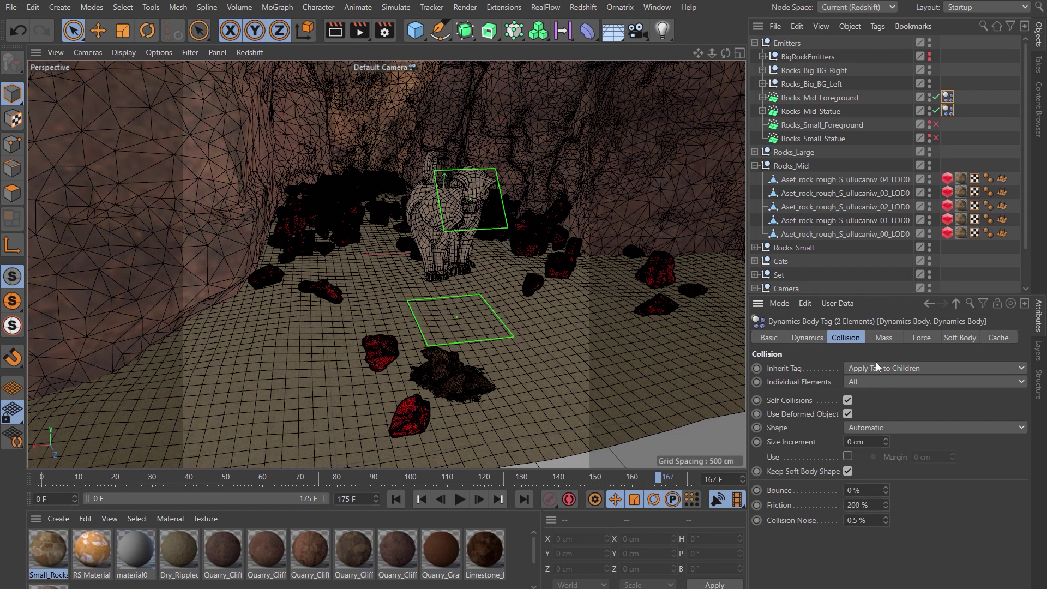
- Play the mid-size rock simulation from the start to check how the rocks fall, and rewind to frame 0
{"action": "left_click", "coordinate": [819, 110], "text": "shift"}
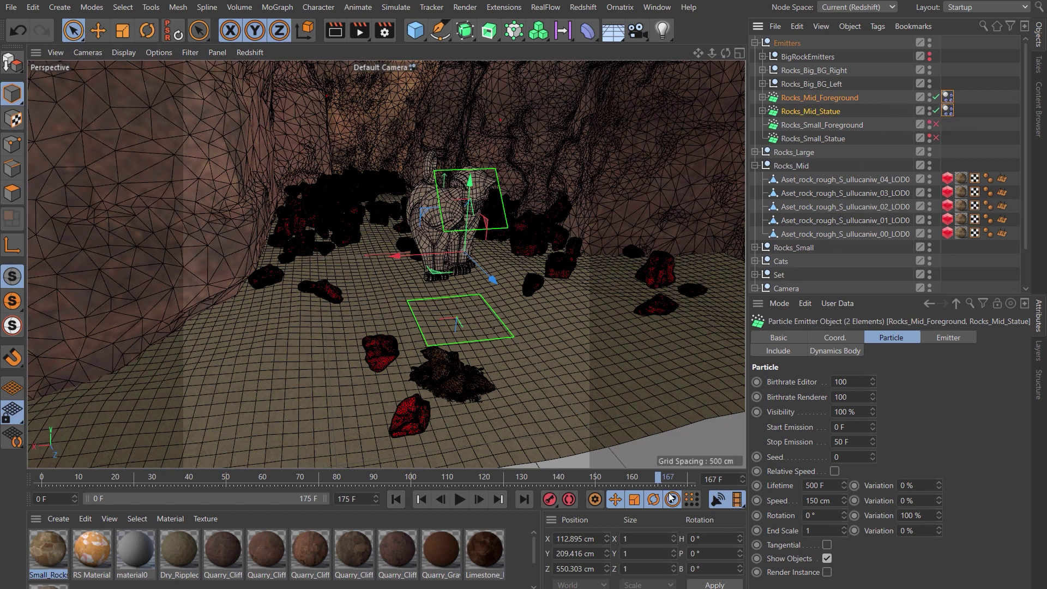
{"action": "left_click", "coordinate": [398, 499]}
{"action": "left_click", "coordinate": [457, 499]}
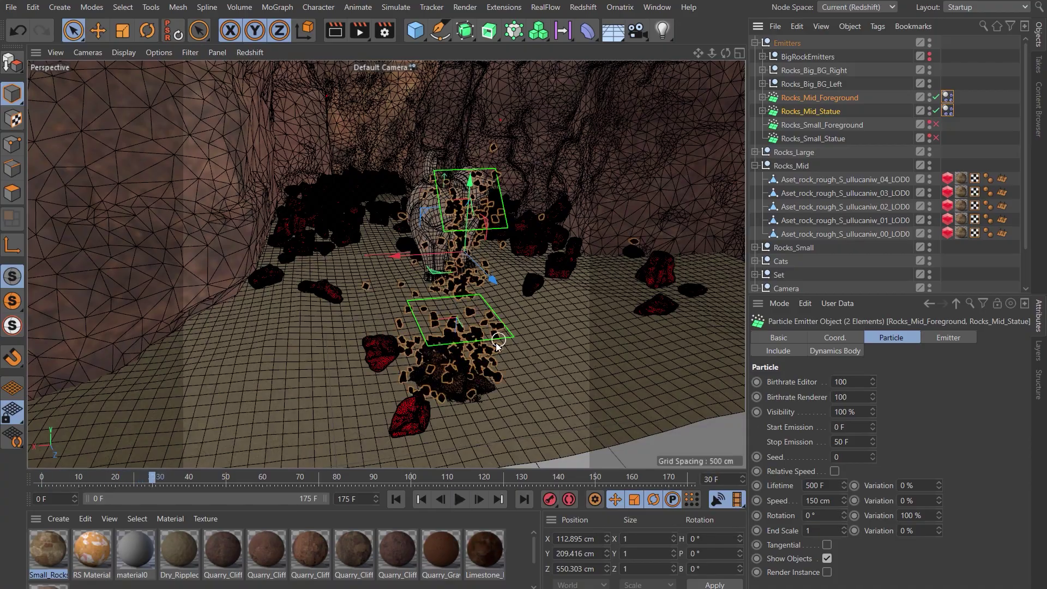
{"action": "left_click_drag", "start_coordinate": [492, 359], "coordinate": [482, 296], "text": "alt"}
{"action": "left_click", "coordinate": [44, 478]}
- Bake the object cache for the Dynamics Body tags of both Rocks_Mid emitters
{"action": "left_click", "coordinate": [948, 98]}
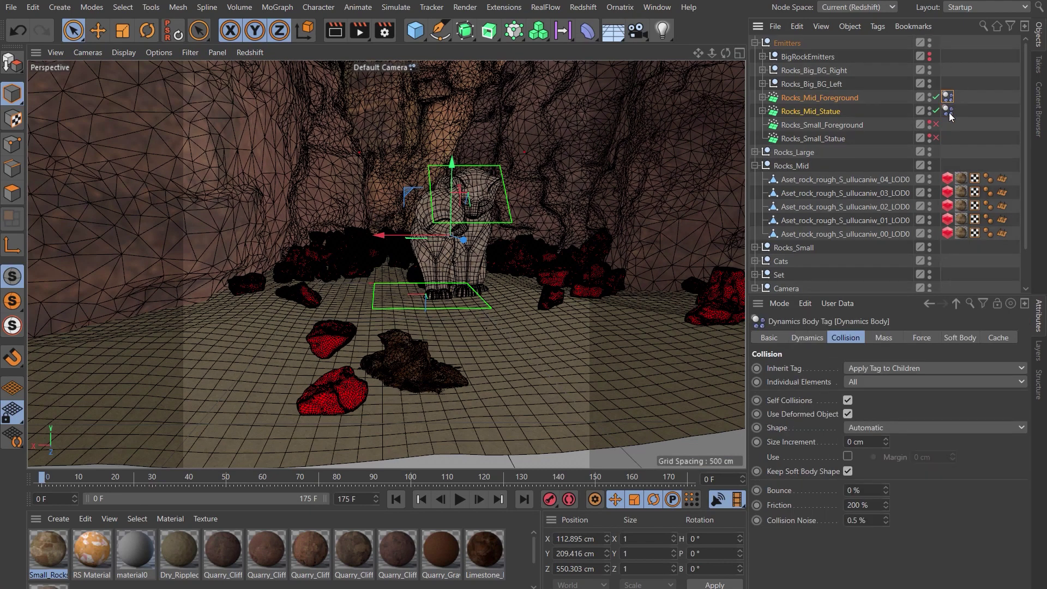
{"action": "left_click", "coordinate": [948, 111], "text": "ctrl"}
{"action": "left_click", "coordinate": [998, 337]}
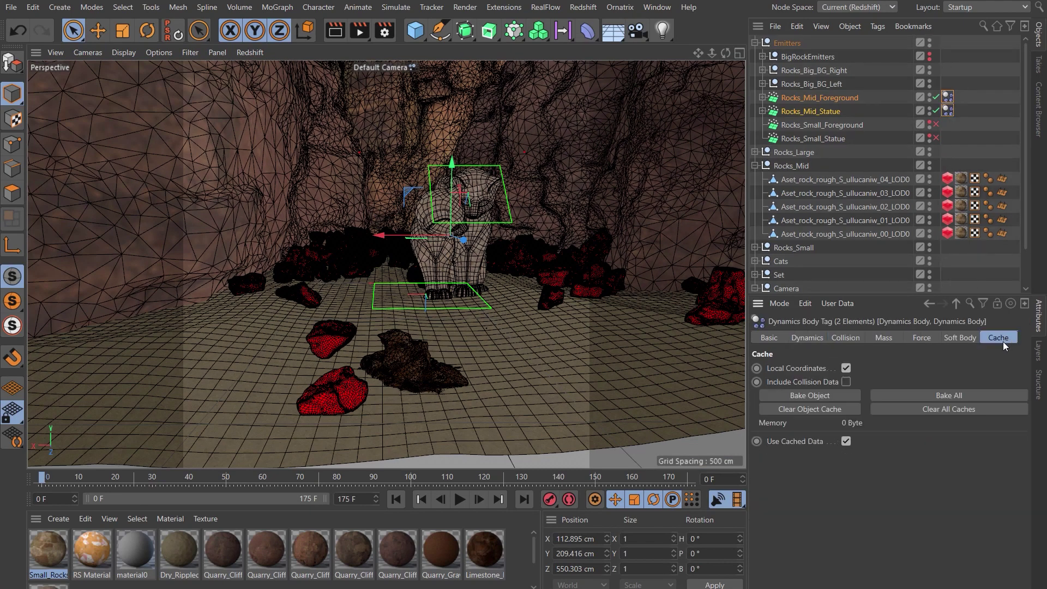
{"action": "left_click", "coordinate": [790, 395]}
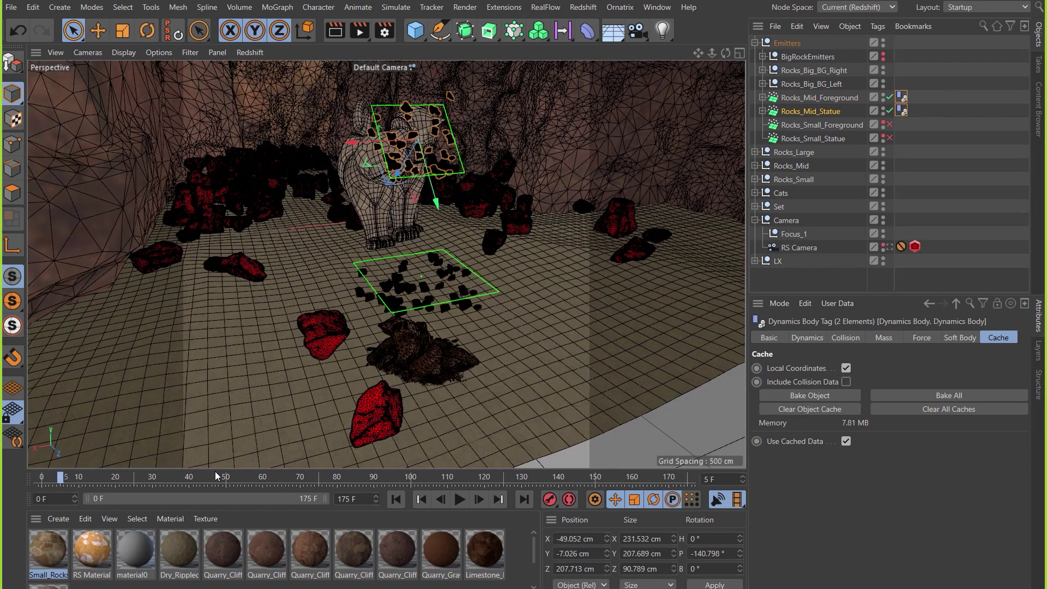
- Scrub the baked simulation to frame 161 and preview it through the RS Camera in the Redshift RenderView, closing the preview when finished
{"action": "left_click_drag", "start_coordinate": [215, 472], "coordinate": [377, 476]}
{"action": "left_click", "coordinate": [889, 246]}
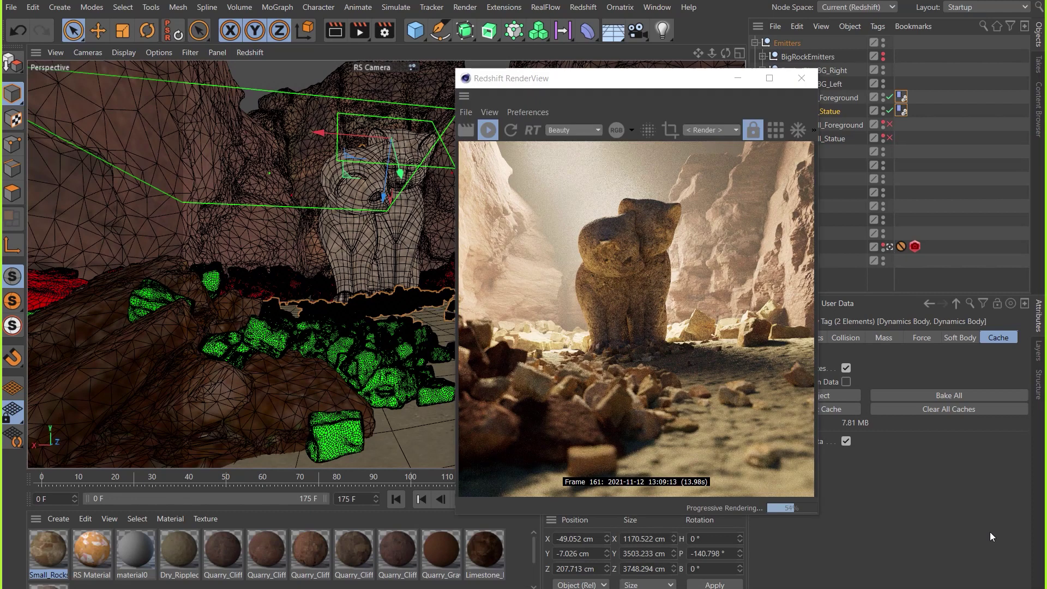
{"action": "left_click", "coordinate": [801, 78]}
- Convert the Rocks_Mid_Foreground and Rocks_Mid_Statue emitters to static geometry with Current State to Object
{"action": "left_click", "coordinate": [806, 97]}
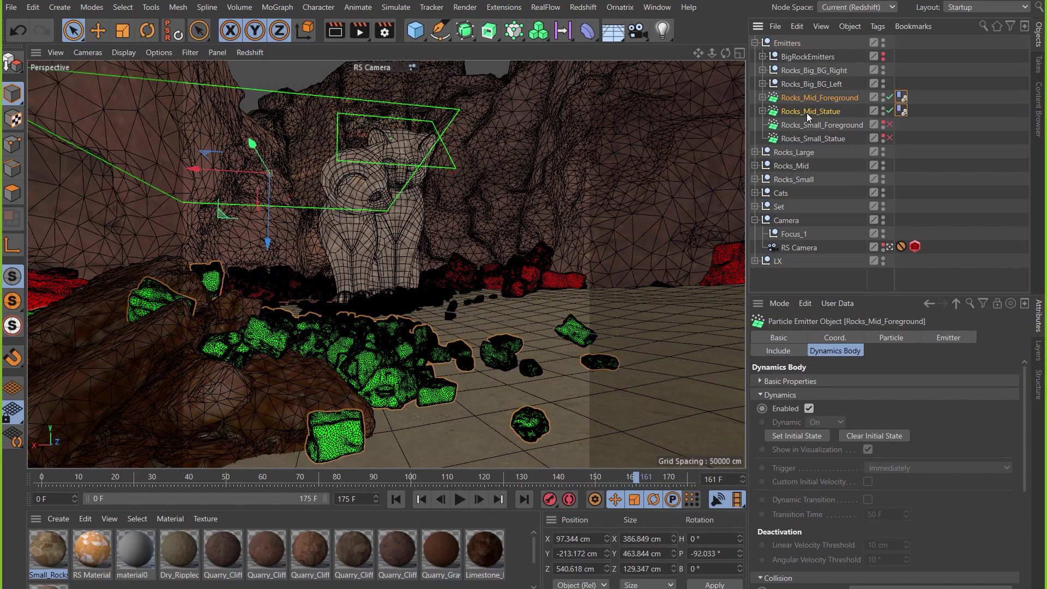
{"action": "left_click", "coordinate": [807, 111], "text": "ctrl"}
{"action": "right_click", "coordinate": [803, 98]}
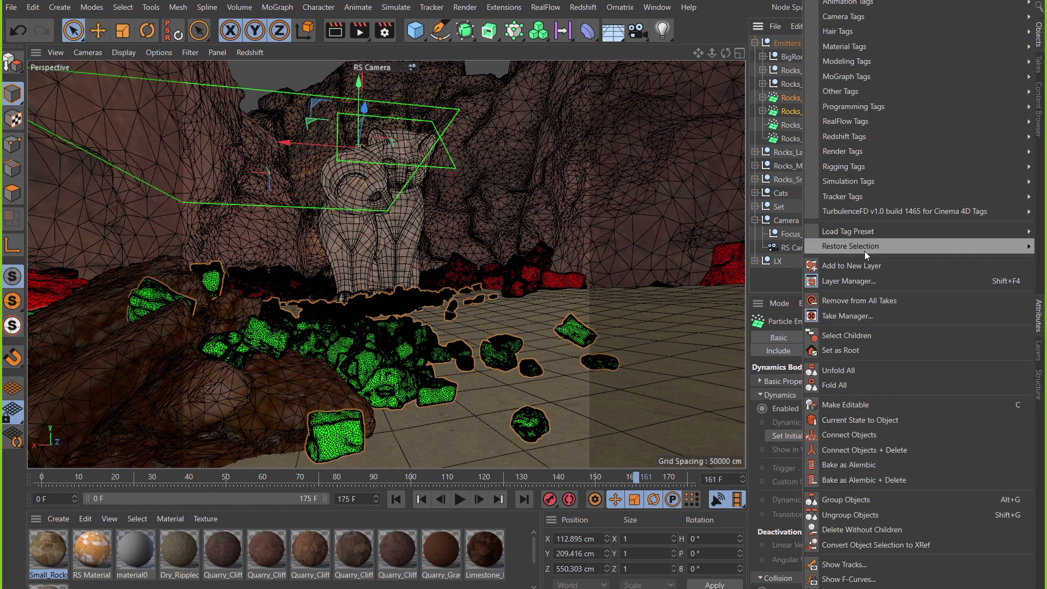
{"action": "left_click", "coordinate": [869, 420]}
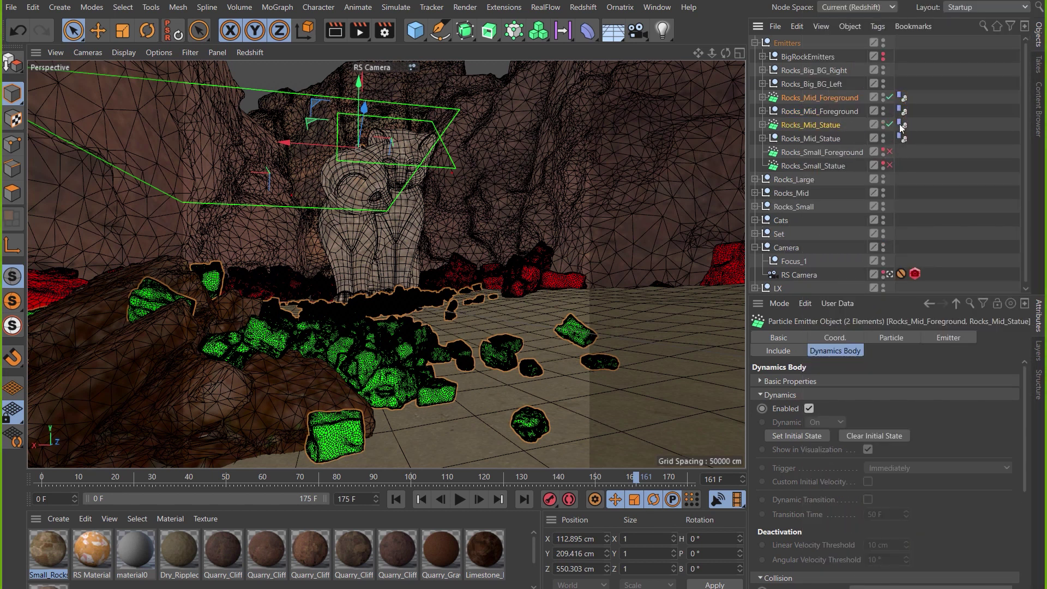
- Group the original Rocks_Mid emitters in a hidden null named MidRockEmitters and place it directly below BigRockEmitters
{"action": "key", "text": "alt+g"}
{"action": "double_click", "coordinate": [801, 98]}
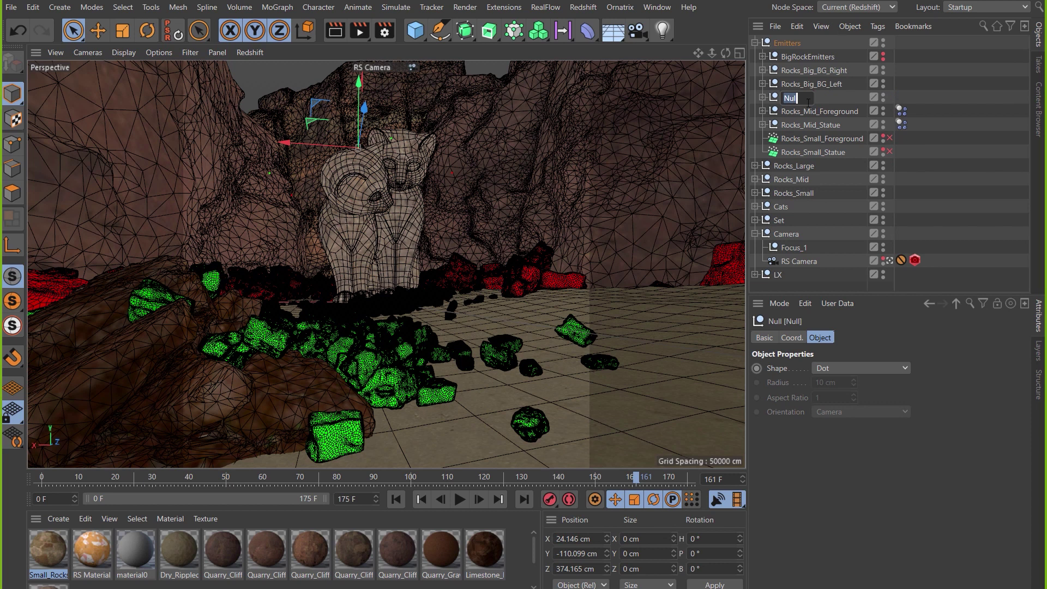
{"action": "type", "text": "Tp"}
{"action": "key", "text": "BackSpace"}
{"action": "key", "text": "BackSpace"}
{"action": "type", "text": "MidRockEmitters"}
{"action": "key", "text": "Return"}
{"action": "left_click", "coordinate": [883, 97], "text": "alt"}
{"action": "left_click_drag", "start_coordinate": [809, 97], "coordinate": [809, 63]}
- Delete the Dynamics Body tags from the converted Rocks_Mid_Foreground and Rocks_Mid_Statue nulls
{"action": "left_click", "coordinate": [901, 110]}
{"action": "left_click", "coordinate": [902, 125], "text": "shift"}
{"action": "key", "text": "Delete"}
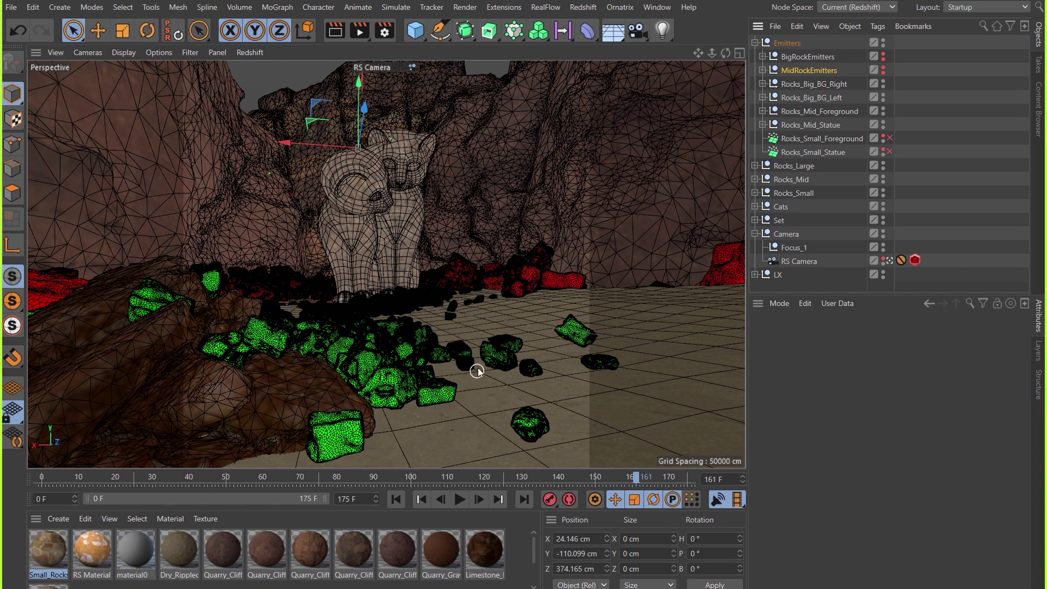
- Enable both Rocks_Small emitters and copy the five Rocks_Small rock objects into each of them
{"action": "left_click_drag", "start_coordinate": [889, 152], "coordinate": [890, 138]}
{"action": "left_click", "coordinate": [883, 137]}
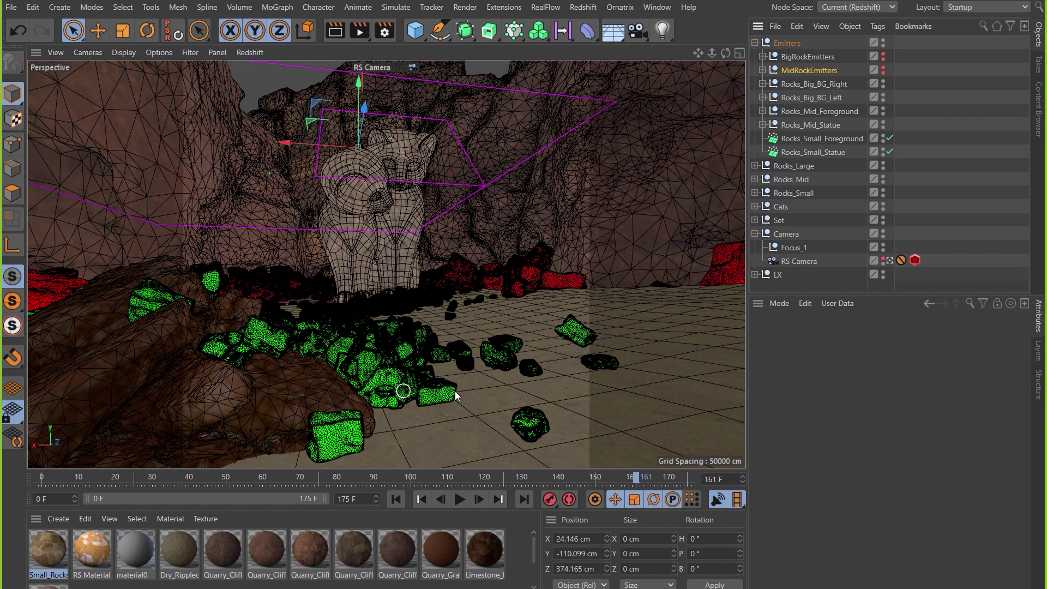
{"action": "left_click", "coordinate": [756, 194]}
{"action": "left_click", "coordinate": [795, 206]}
{"action": "left_click", "coordinate": [799, 264], "text": "shift"}
{"action": "left_click_drag", "start_coordinate": [800, 261], "coordinate": [805, 156], "text": "ctrl"}
{"action": "left_click", "coordinate": [812, 272]}
{"action": "scroll", "coordinate": [813, 260], "scroll_direction": "down", "scroll_amount": 3}
{"action": "left_click", "coordinate": [814, 260], "text": "shift"}
{"action": "left_click_drag", "start_coordinate": [827, 273], "coordinate": [817, 139], "text": "ctrl"}
{"action": "left_click", "coordinate": [762, 220]}
{"action": "left_click", "coordinate": [762, 138]}
- Add Rigid Body tags to the Rocks_Small_Foreground and Rocks_Small_Statue emitters
{"action": "left_click", "coordinate": [811, 138]}
{"action": "left_click", "coordinate": [810, 152], "text": "shift"}
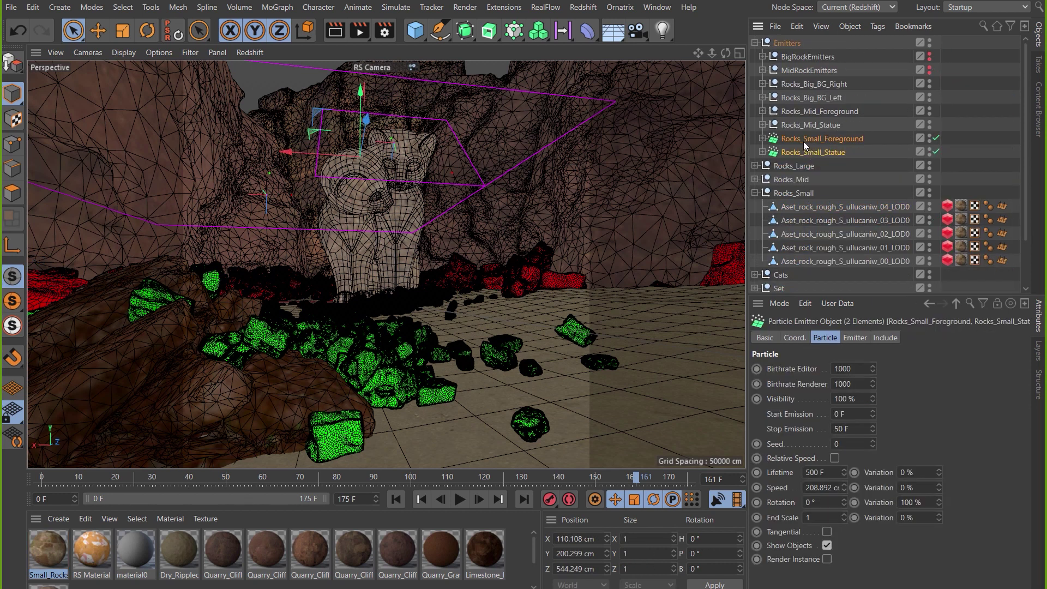
{"action": "right_click", "coordinate": [802, 142]}
{"action": "mouse_move", "coordinate": [851, 185]}
{"action": "left_click", "coordinate": [776, 185]}
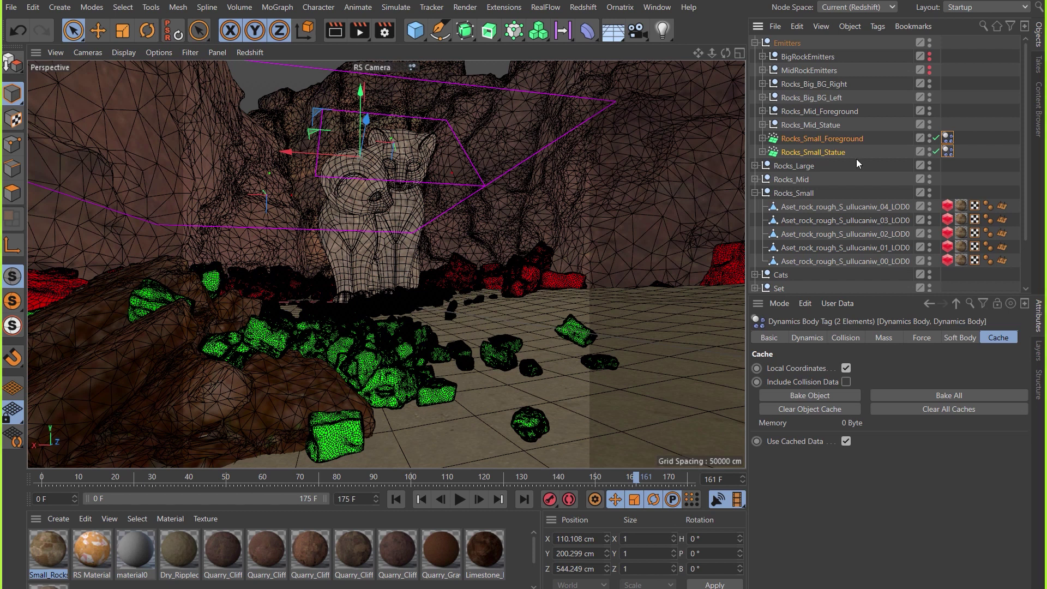
- Add Collider Body tags to the converted Rocks_Mid_Foreground and Rocks_Mid_Statue nulls and open their collision settings
{"action": "left_click", "coordinate": [801, 111]}
{"action": "left_click", "coordinate": [810, 125], "text": "shift"}
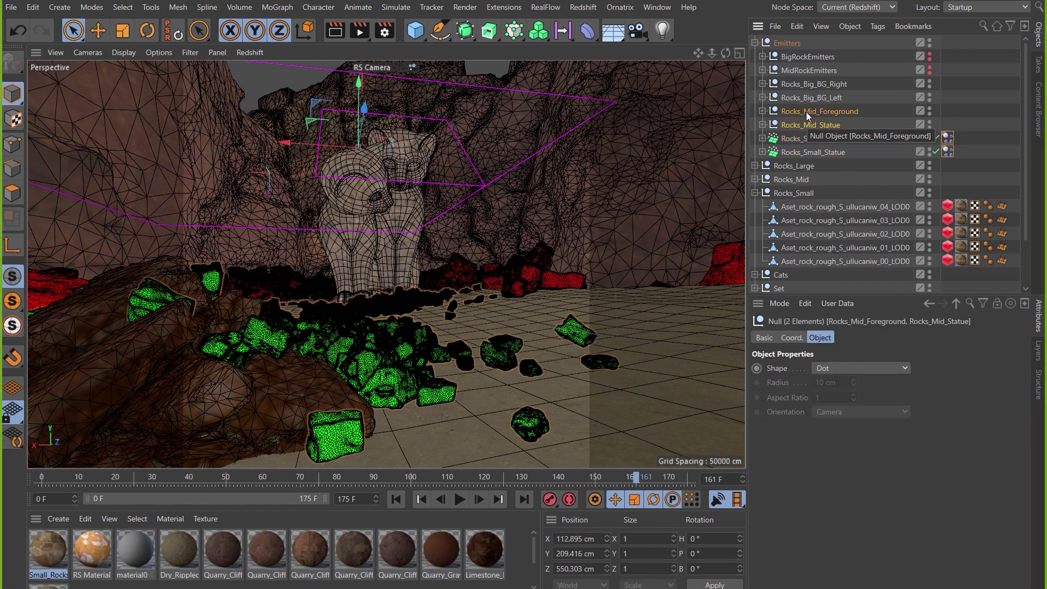
{"action": "right_click", "coordinate": [806, 112]}
{"action": "mouse_move", "coordinate": [843, 179]}
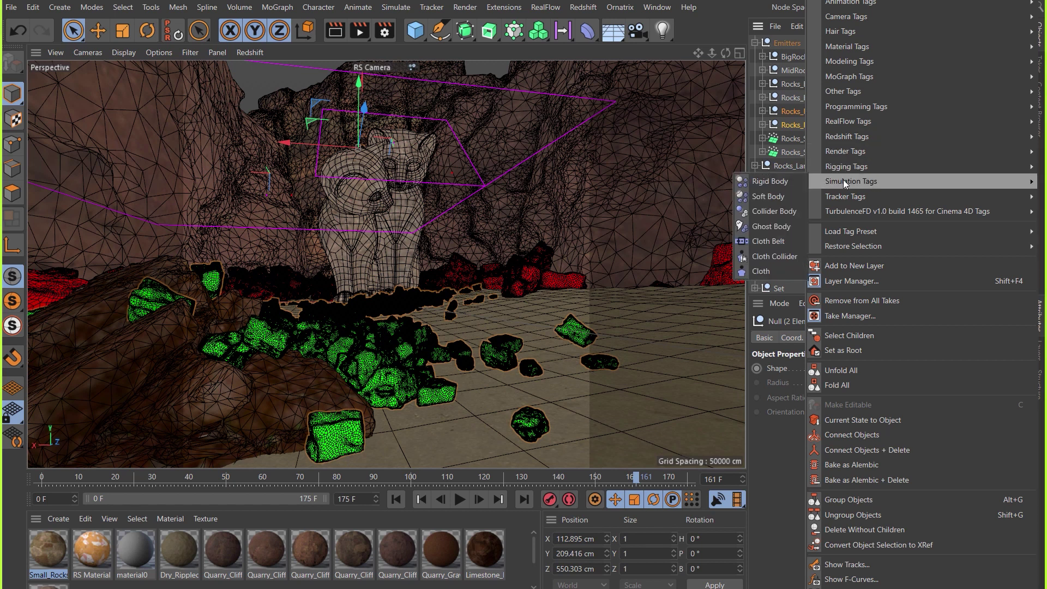
{"action": "left_click", "coordinate": [781, 211]}
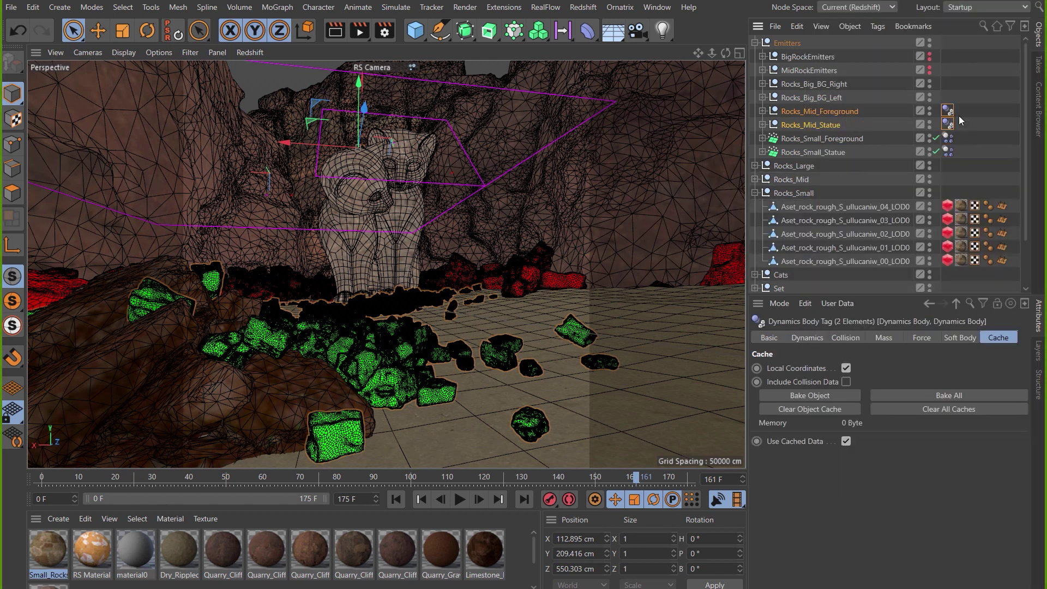
{"action": "left_click", "coordinate": [848, 338]}
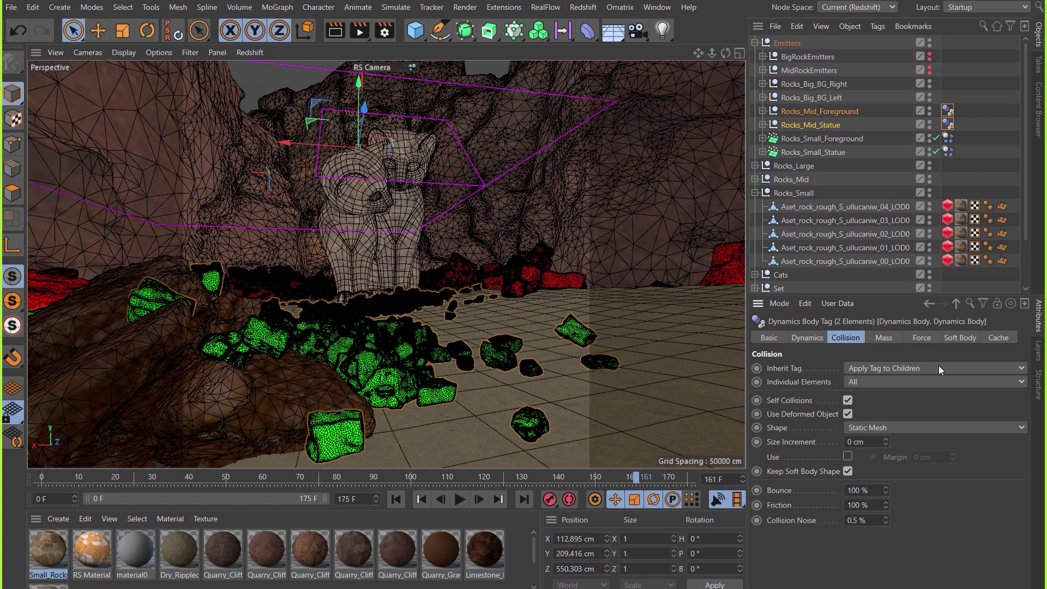
- Set the collision bounce and friction of both Rocks_Small Dynamics Body tags to 0% and play the simulation from the first frame
{"action": "left_click", "coordinate": [947, 138]}
{"action": "left_click", "coordinate": [948, 152], "text": "shift"}
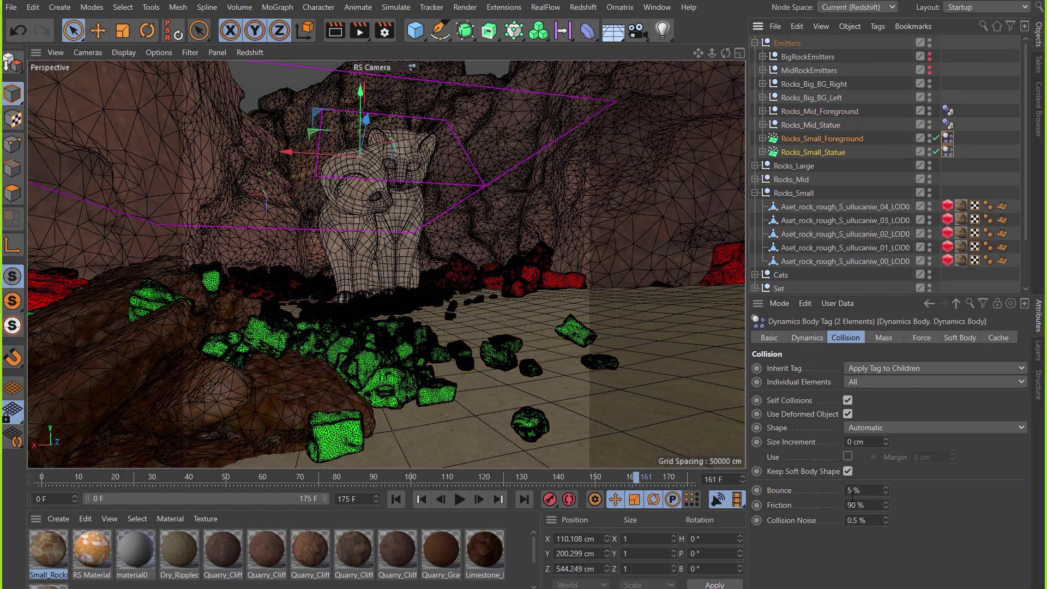
{"action": "key", "text": "BackSpace"}
{"action": "type", "text": "0"}
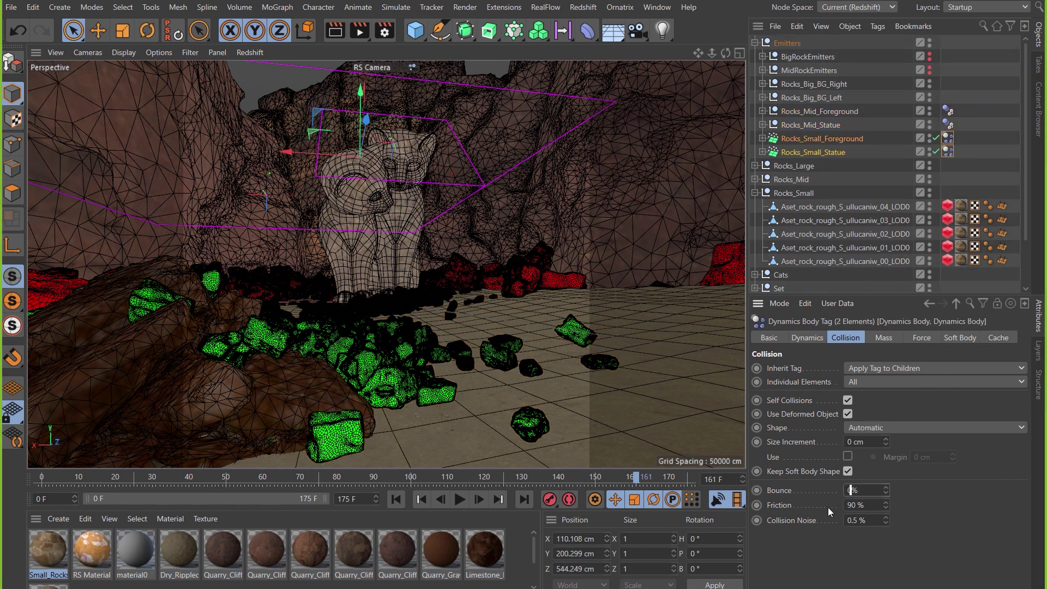
{"action": "key", "text": "Tab"}
{"action": "type", "text": "0"}
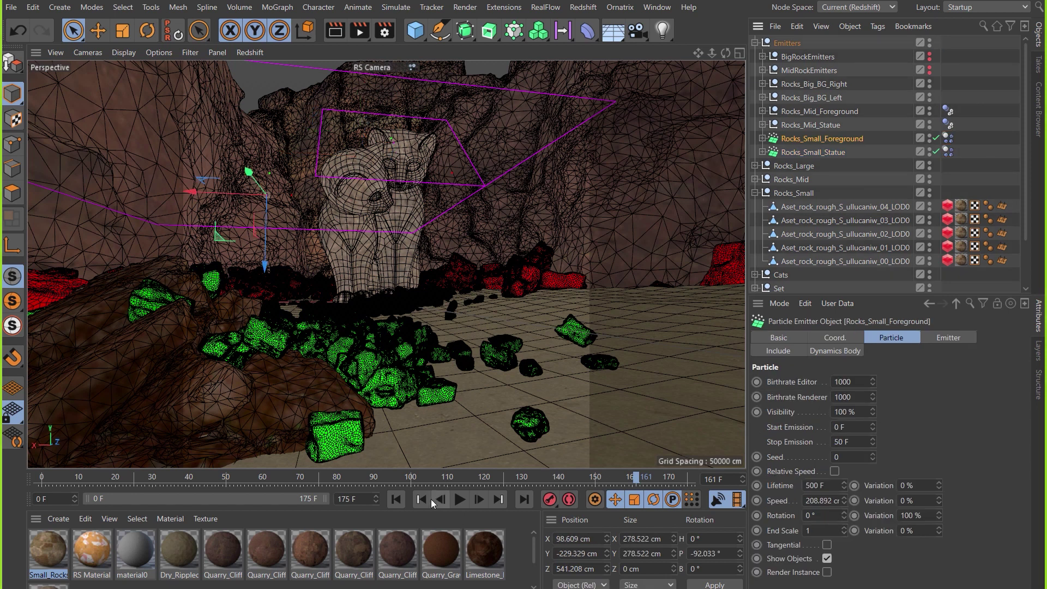
{"action": "left_click", "coordinate": [400, 500]}
{"action": "left_click", "coordinate": [459, 499]}
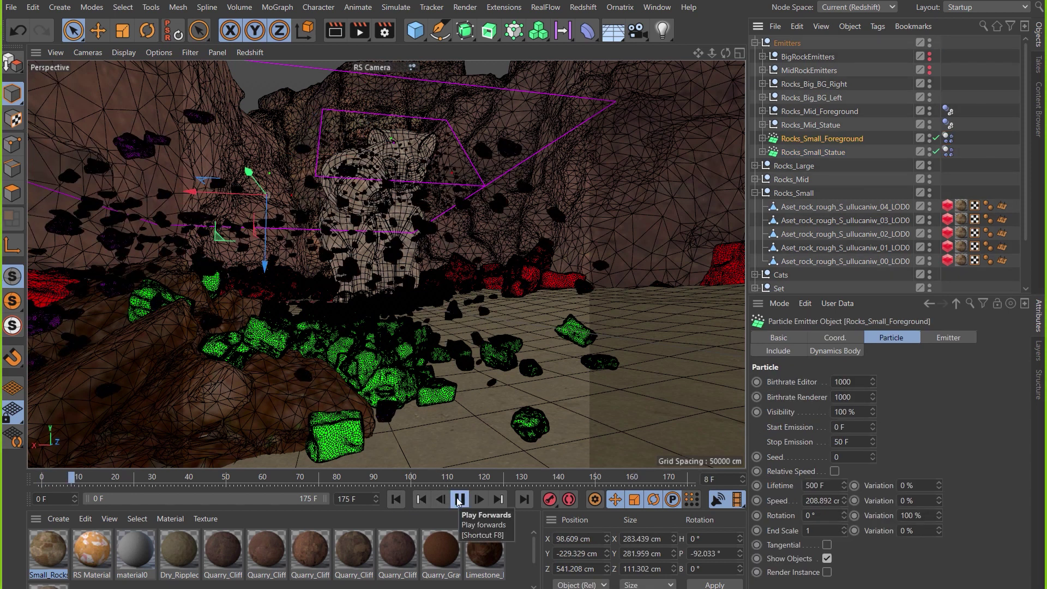
- Scale the five rock objects inside the Rocks_Small_Foreground emitter to 0.5 on all three axes
{"action": "left_click", "coordinate": [762, 138]}
{"action": "left_click", "coordinate": [762, 220]}
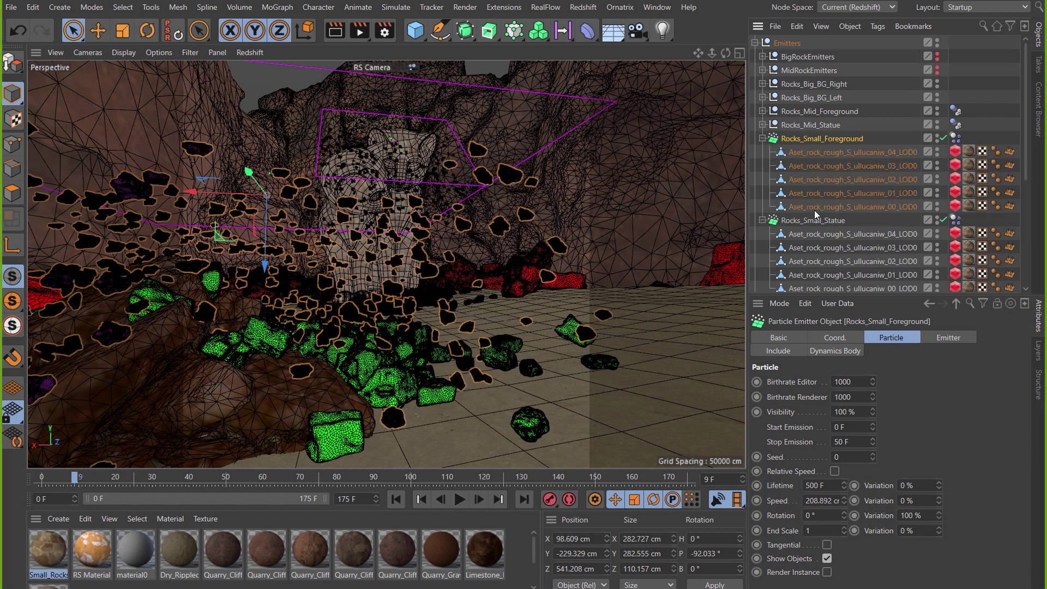
{"action": "left_click", "coordinate": [812, 152]}
{"action": "left_click", "coordinate": [824, 206], "text": "shift"}
{"action": "left_click", "coordinate": [835, 338]}
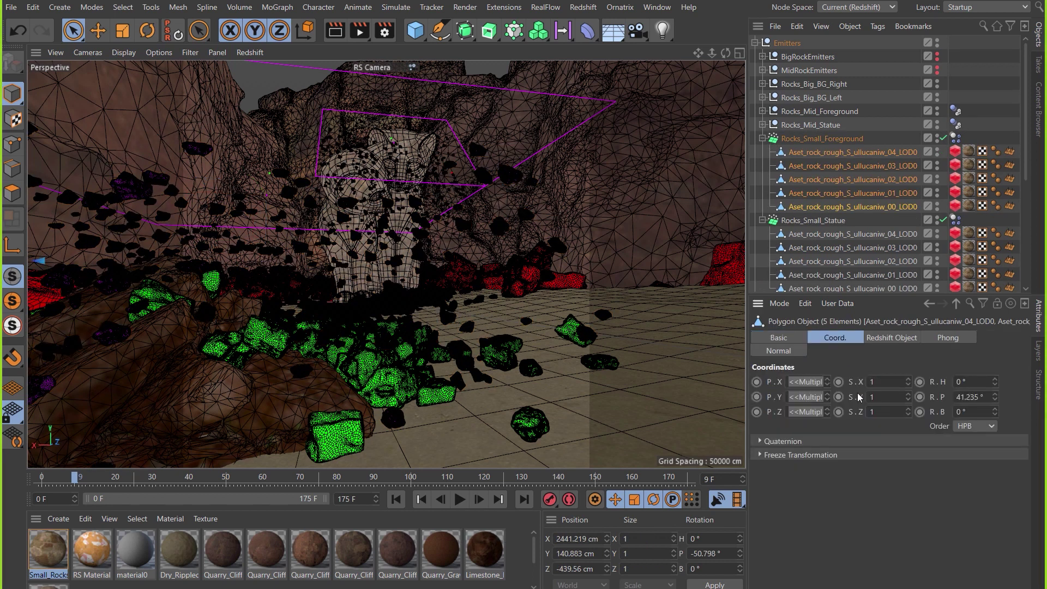
{"action": "double_click", "coordinate": [882, 384]}
{"action": "type", "text": "0"}
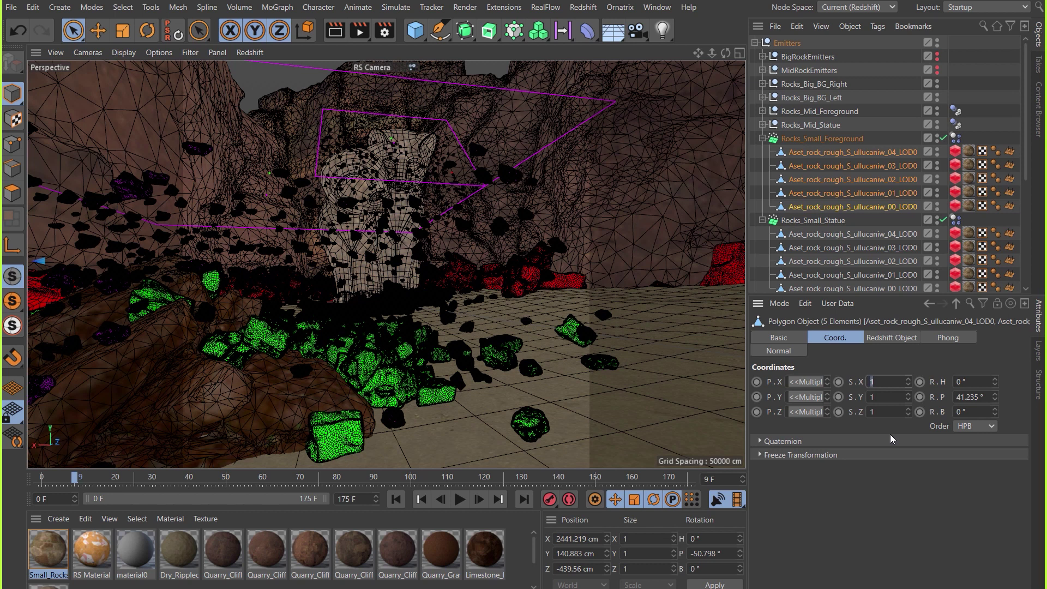
{"action": "type", "text": ".5"}
{"action": "key", "text": "Tab"}
{"action": "type", "text": "0.5"}
{"action": "key", "text": "Tab"}
{"action": "type", "text": "0.5"}
- Scale the five rock objects inside the Rocks_Small_Statue emitter to 0.5 on all axes and replay the simulation from the start
{"action": "scroll", "coordinate": [809, 243], "scroll_direction": "down", "scroll_amount": 2}
{"action": "left_click", "coordinate": [818, 152]}
{"action": "left_click", "coordinate": [823, 206], "text": "shift"}
{"action": "double_click", "coordinate": [877, 383]}
{"action": "type", "text": "0.5\t0.5\t0.5"}
{"action": "left_click", "coordinate": [396, 499]}
{"action": "left_click", "coordinate": [457, 500]}
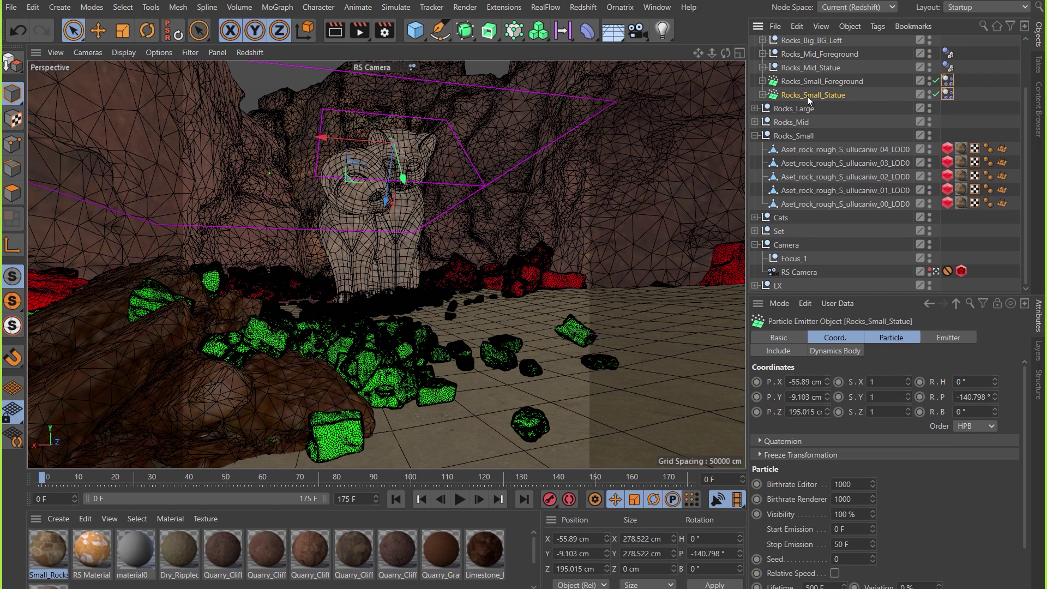
- Delete the Rocks_Small_Statue emitter and bake the dynamics cache of the Rocks_Small_Foreground emitter
{"action": "key", "text": "Delete"}
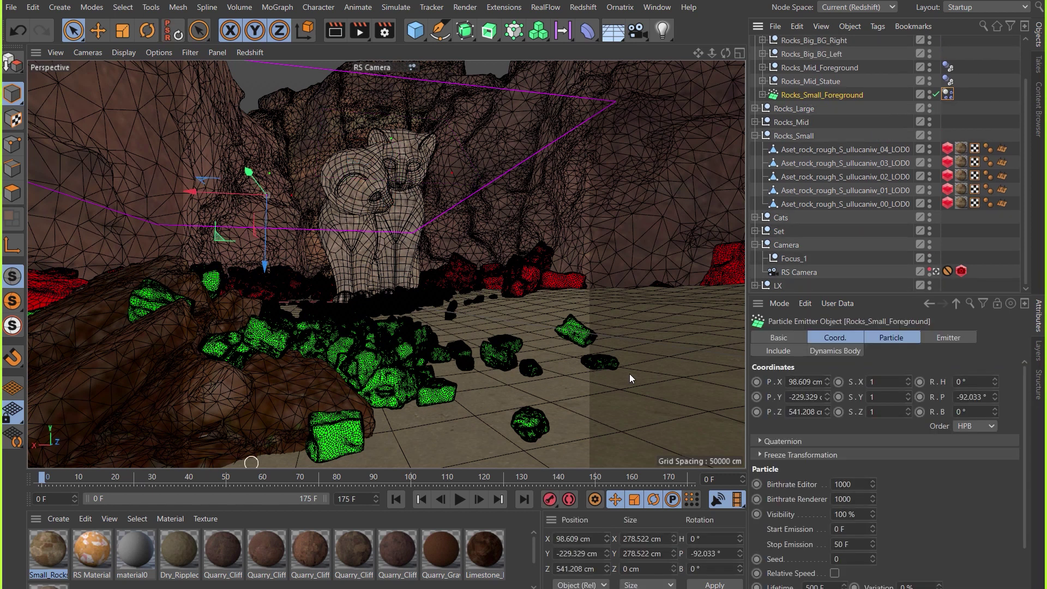
{"action": "left_click", "coordinate": [948, 95]}
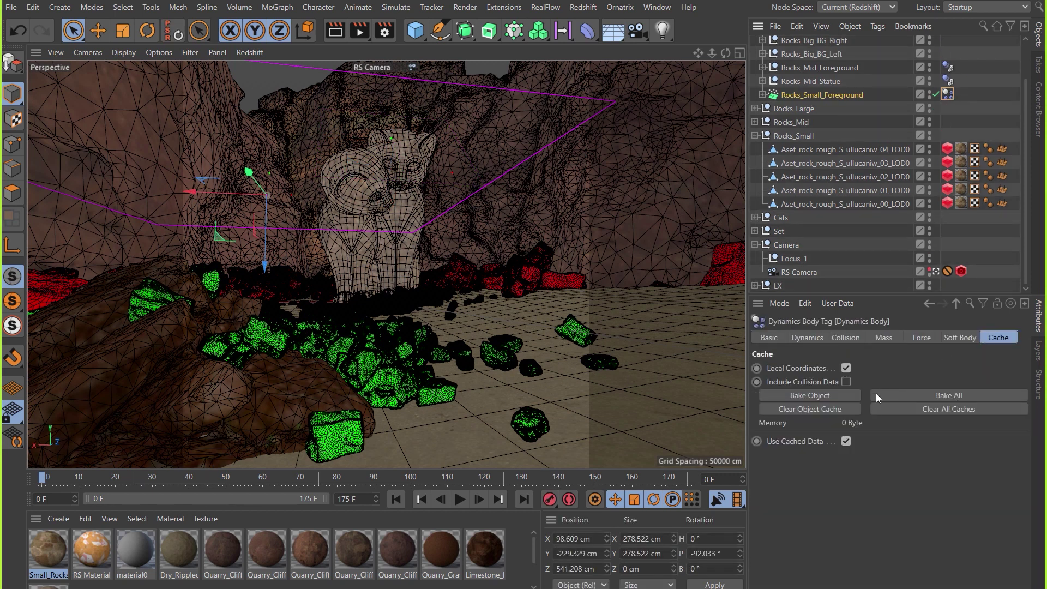
{"action": "left_click", "coordinate": [810, 396]}
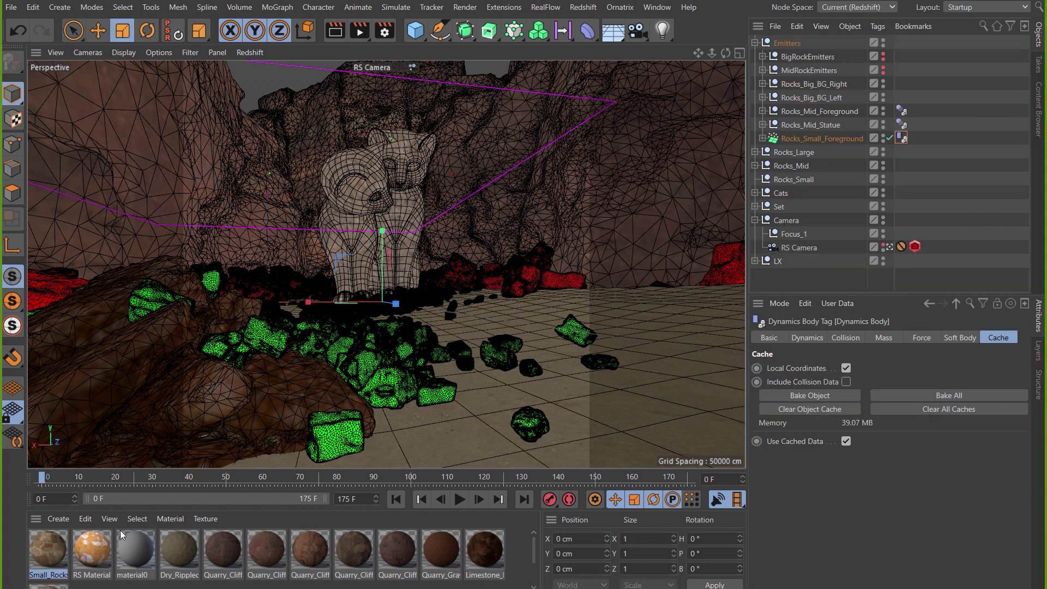
- Convert the baked Rocks_Small_Foreground emitter to static geometry at frame 170 with Current State to Object
{"action": "left_click_drag", "start_coordinate": [95, 480], "coordinate": [401, 479]}
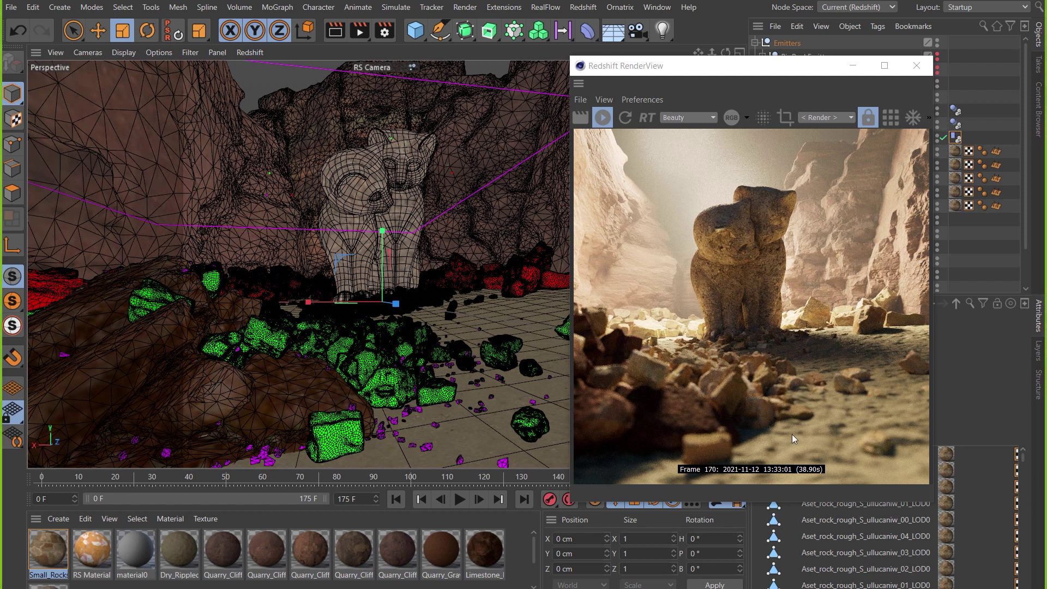
{"action": "left_click", "coordinate": [916, 65]}
{"action": "right_click", "coordinate": [813, 138]}
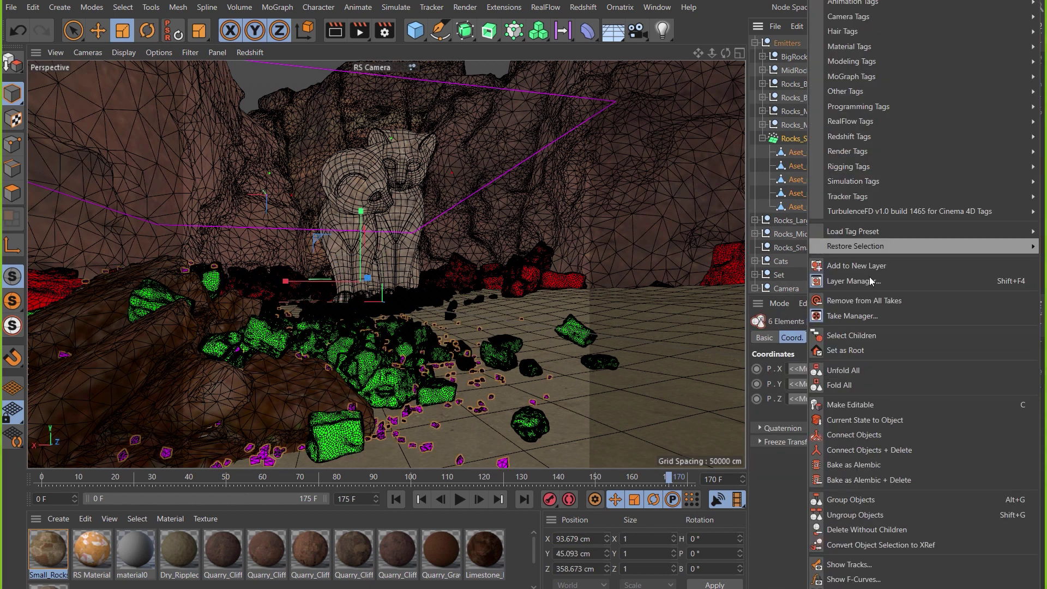
{"action": "left_click", "coordinate": [860, 335]}
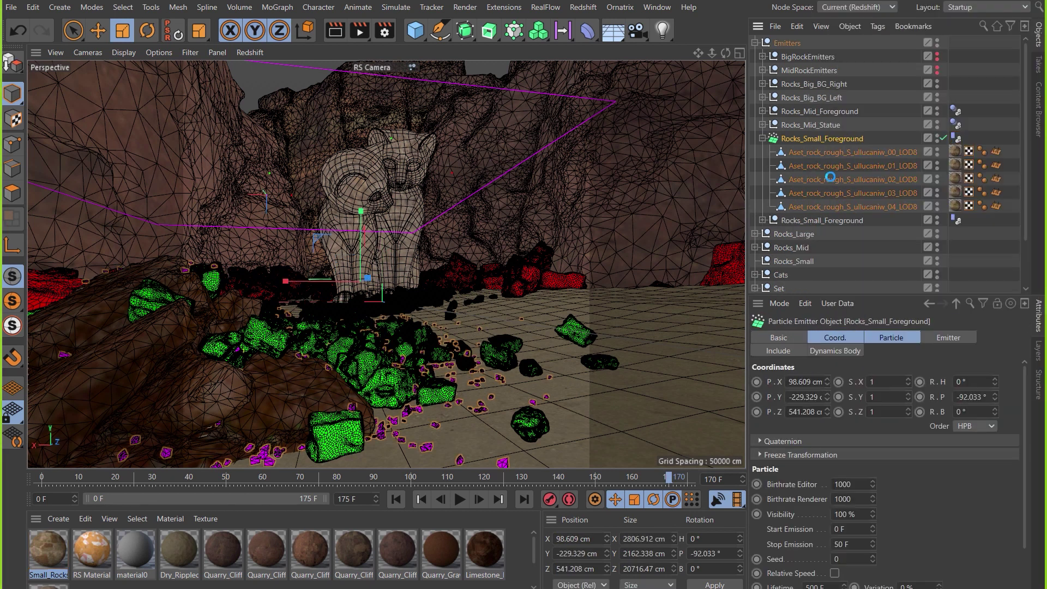
- Hide and disable the original Rocks_Small_Foreground emitter and delete the Dynamics Body tag from its converted null
{"action": "double_click", "coordinate": [938, 137], "text": "alt"}
{"action": "left_click", "coordinate": [762, 138]}
{"action": "left_click", "coordinate": [762, 152]}
{"action": "left_click", "coordinate": [955, 152]}
{"action": "key", "text": "Delete"}
{"action": "left_click", "coordinate": [762, 152]}
- Move the converted Rocks_Small_Foreground null slightly upward with the Move tool, to about -223.85 cm in Y
{"action": "left_click", "coordinate": [98, 31]}
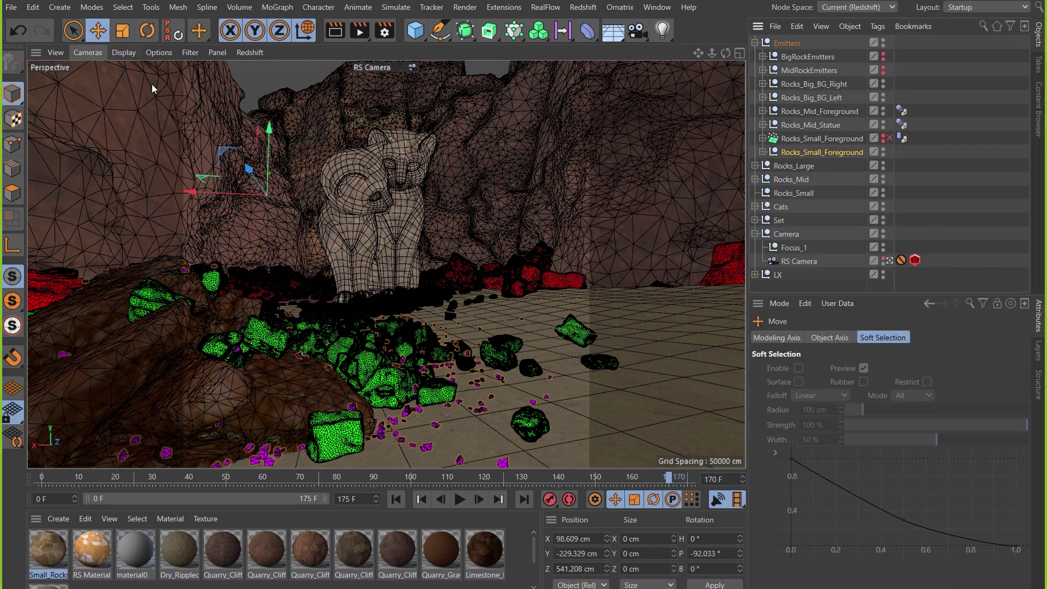
{"action": "left_click", "coordinate": [821, 152]}
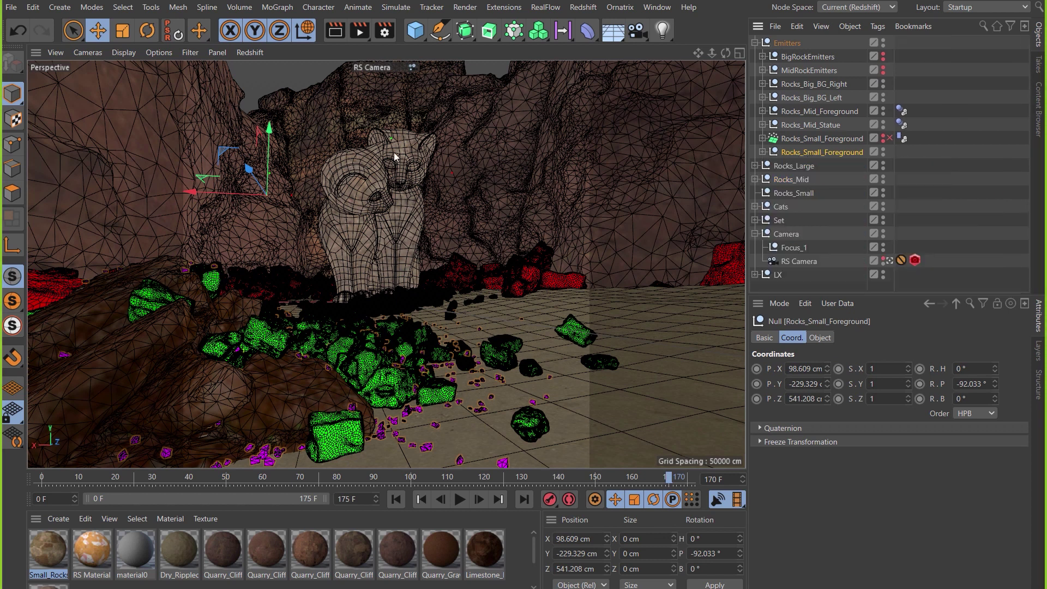
{"action": "left_click_drag", "start_coordinate": [270, 164], "coordinate": [273, 155]}
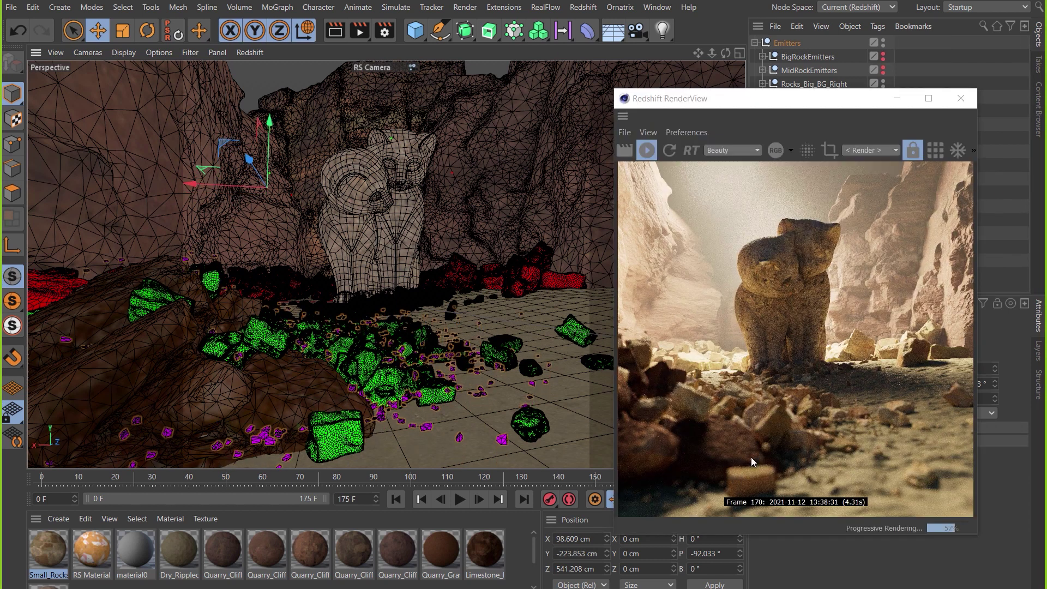